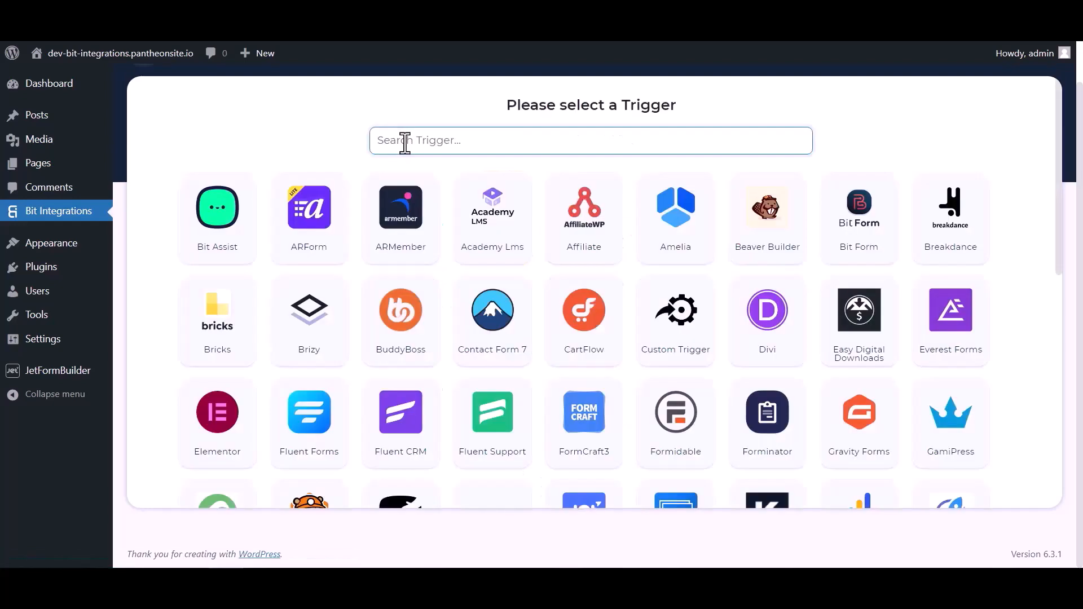
Step: Search the triggers for "jet" and choose JetForm Builder as the integration's trigger
{"action": "left_click", "coordinate": [404, 140]}
{"action": "type", "text": "jet"}
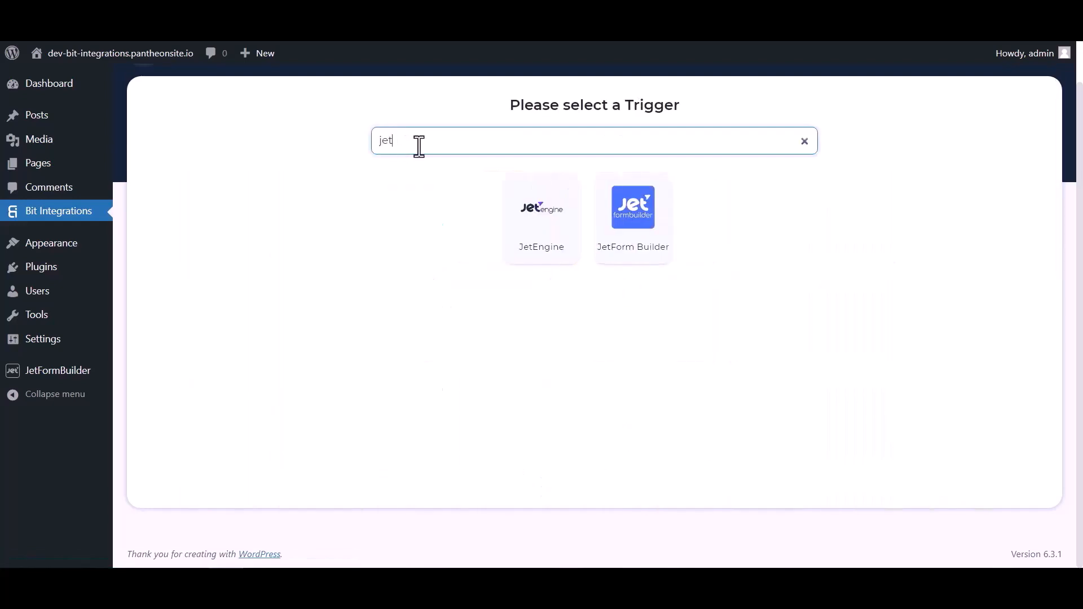
{"action": "left_click", "coordinate": [634, 237]}
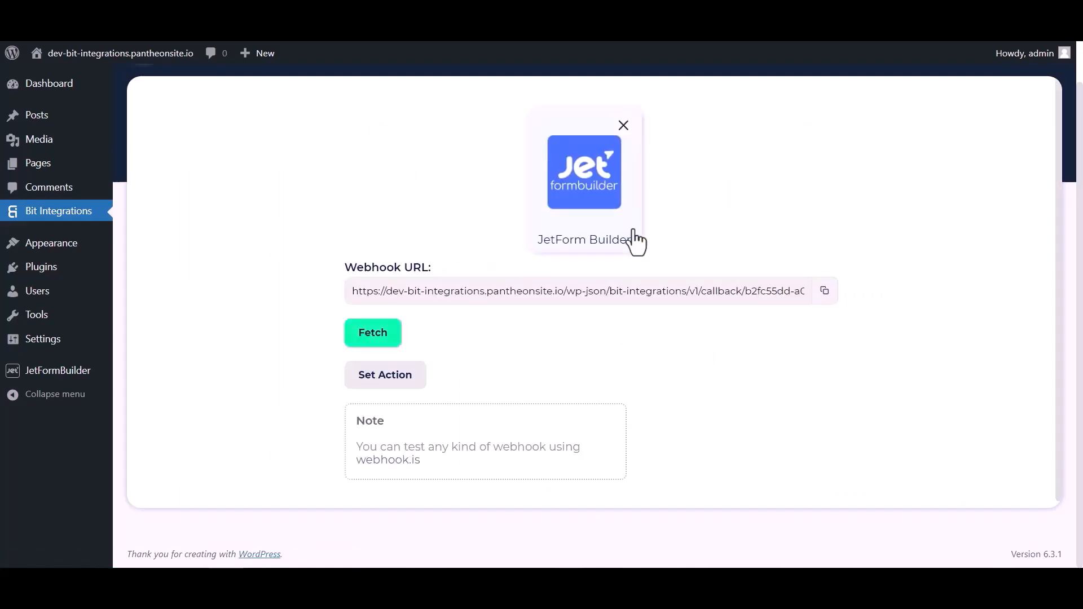
Step: Copy the JetForm Builder webhook URL and start fetching the response data
{"action": "left_click", "coordinate": [824, 291]}
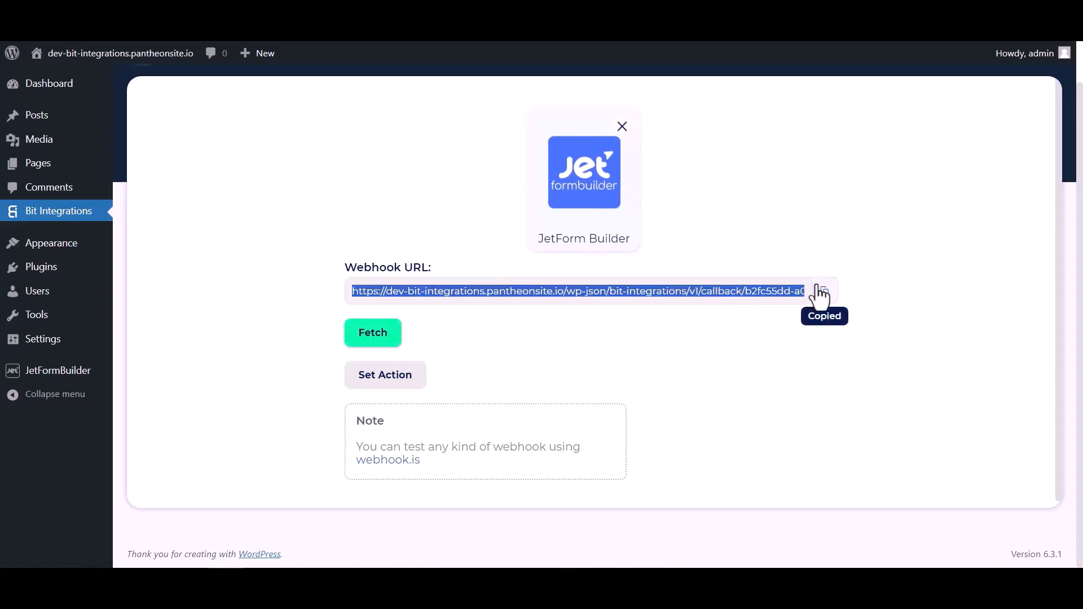
{"action": "left_click", "coordinate": [382, 338]}
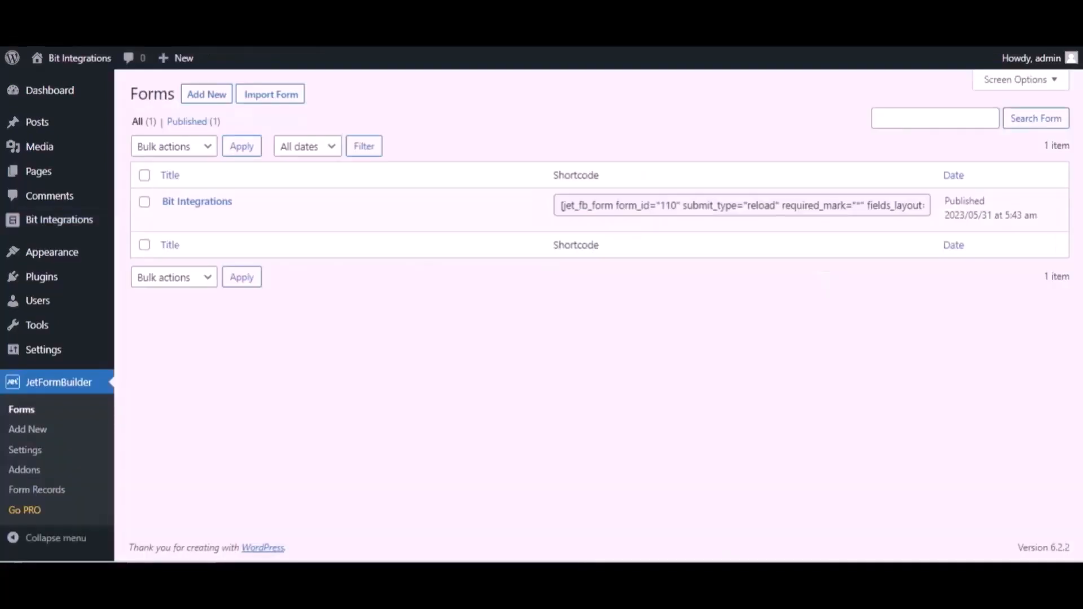
Step: Open the Bit Integrations form in JetFormBuilder for editing and expand its Post Submit Actions settings
{"action": "mouse_move", "coordinate": [252, 207]}
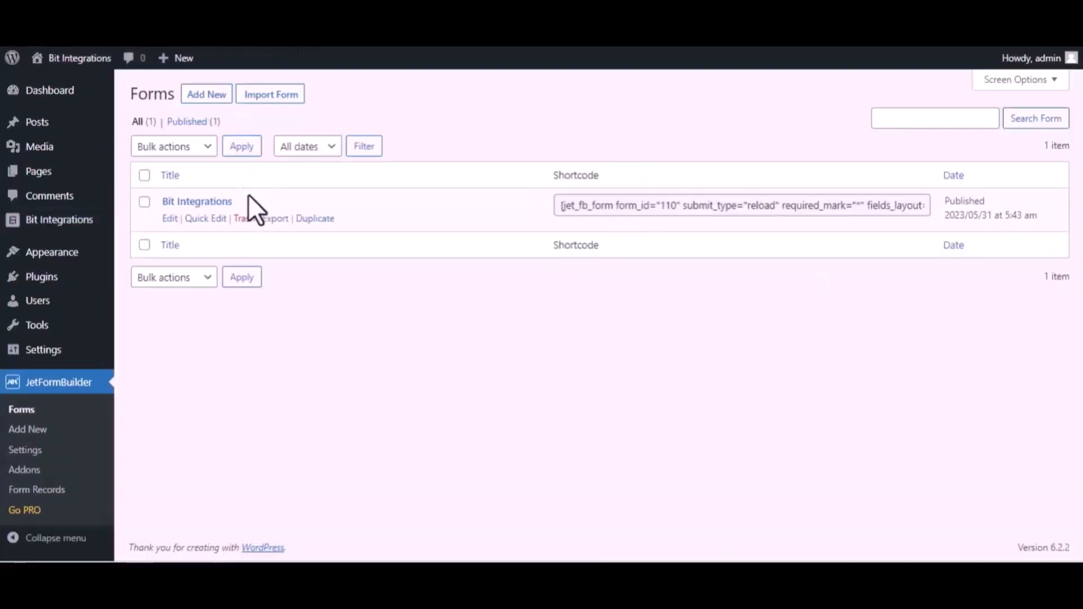
{"action": "left_click", "coordinate": [169, 219]}
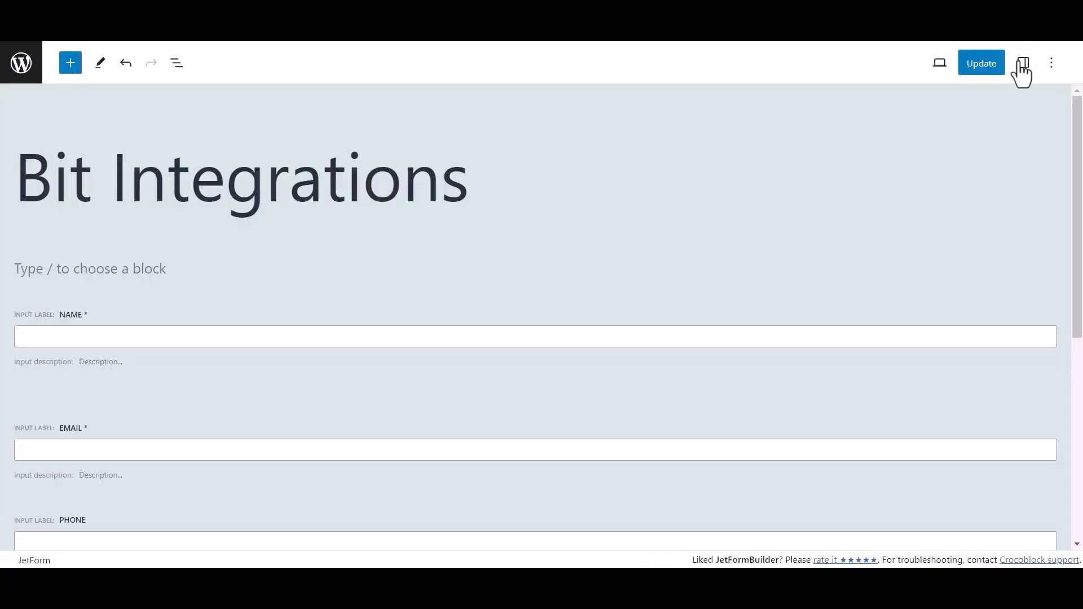
{"action": "left_click", "coordinate": [1021, 63]}
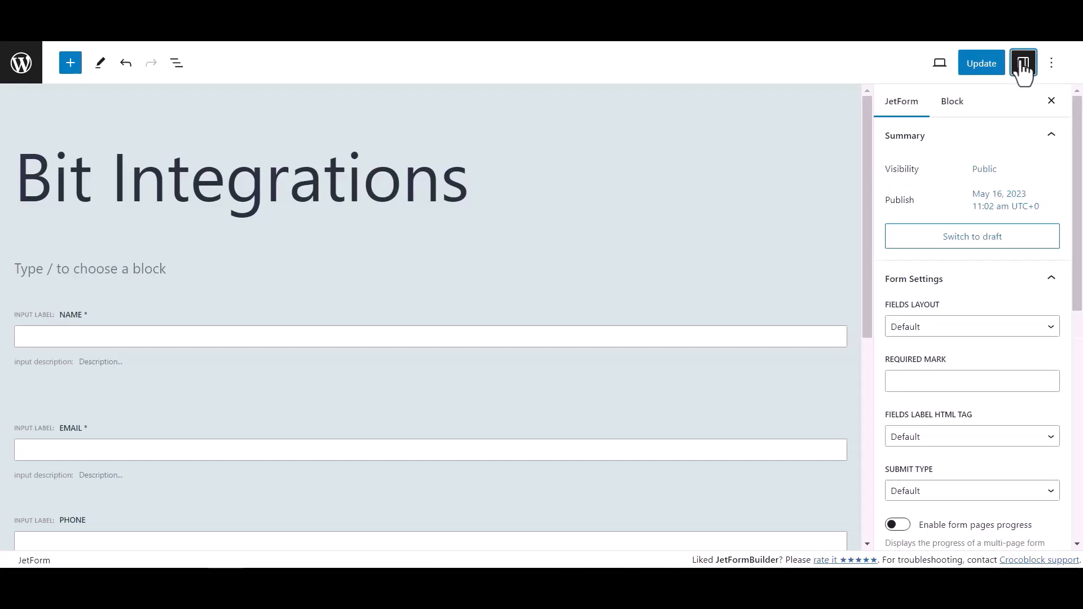
{"action": "scroll", "coordinate": [940, 313], "scroll_direction": "down", "scroll_amount": 5}
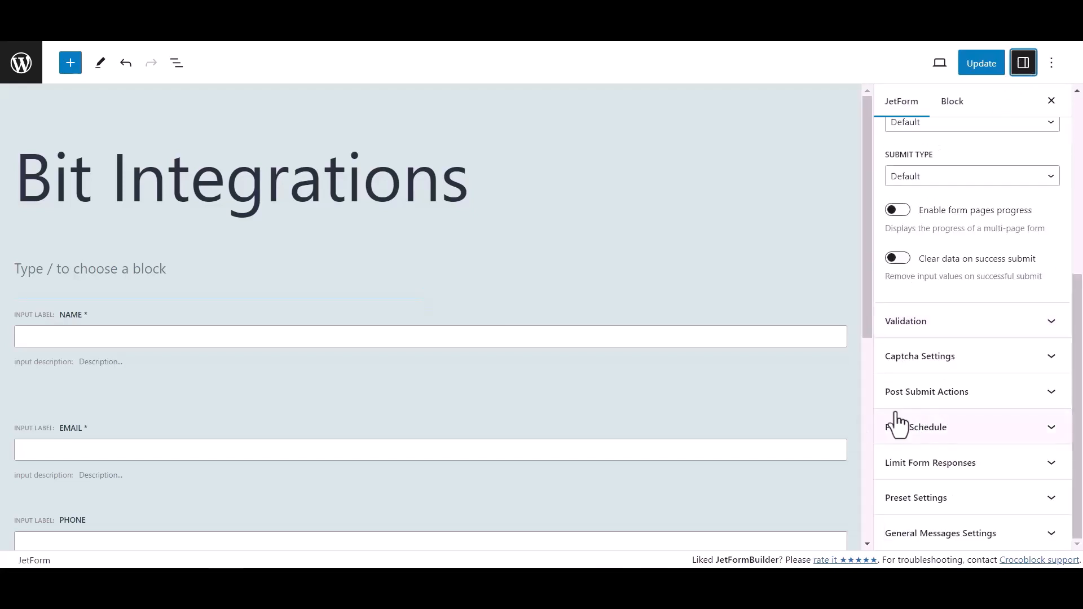
{"action": "left_click", "coordinate": [1021, 395]}
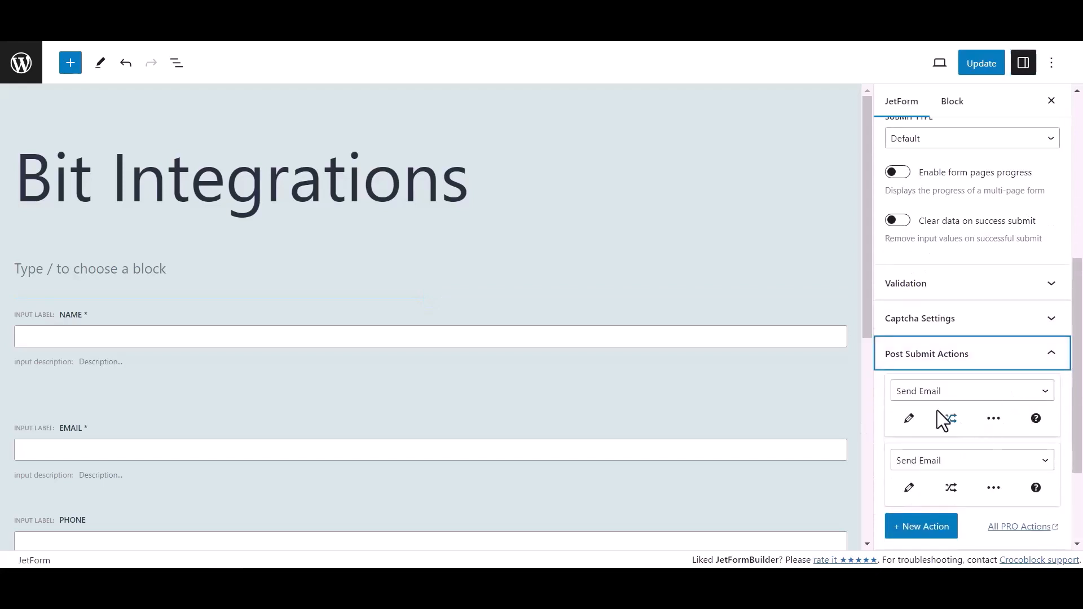
Step: Change the first post submit action to Call Webhook with the copied webhook URL and save the form
{"action": "left_click", "coordinate": [933, 394]}
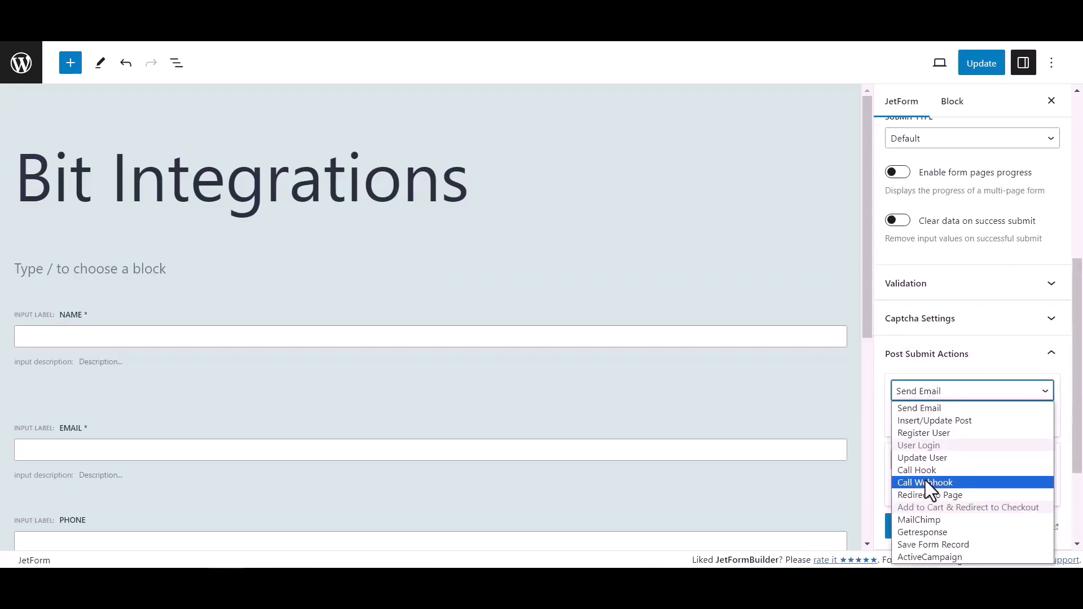
{"action": "left_click", "coordinate": [925, 483]}
{"action": "left_click", "coordinate": [918, 419]}
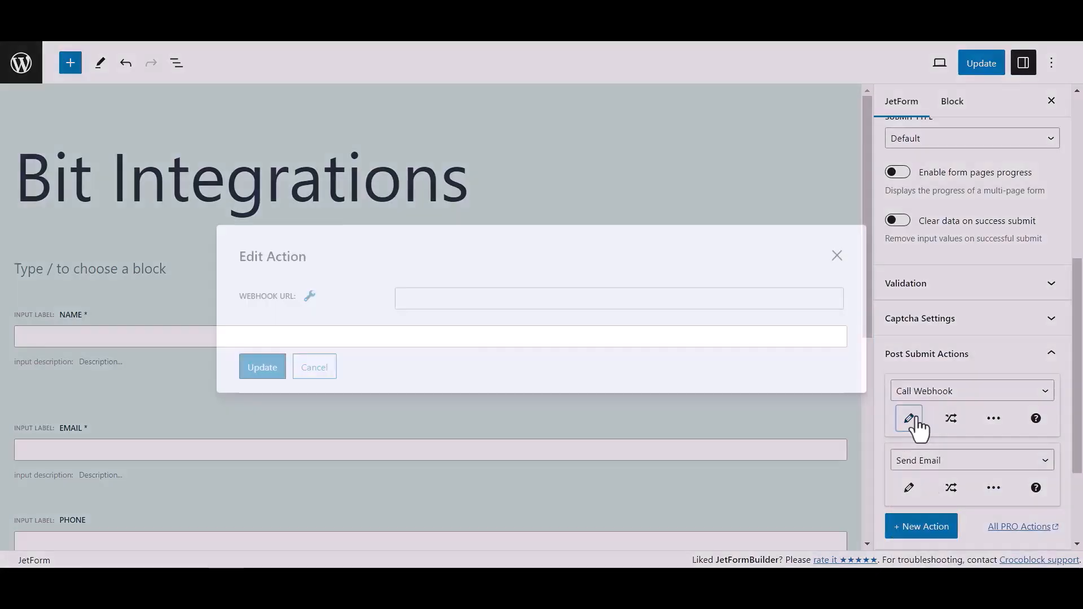
{"action": "left_click", "coordinate": [501, 299]}
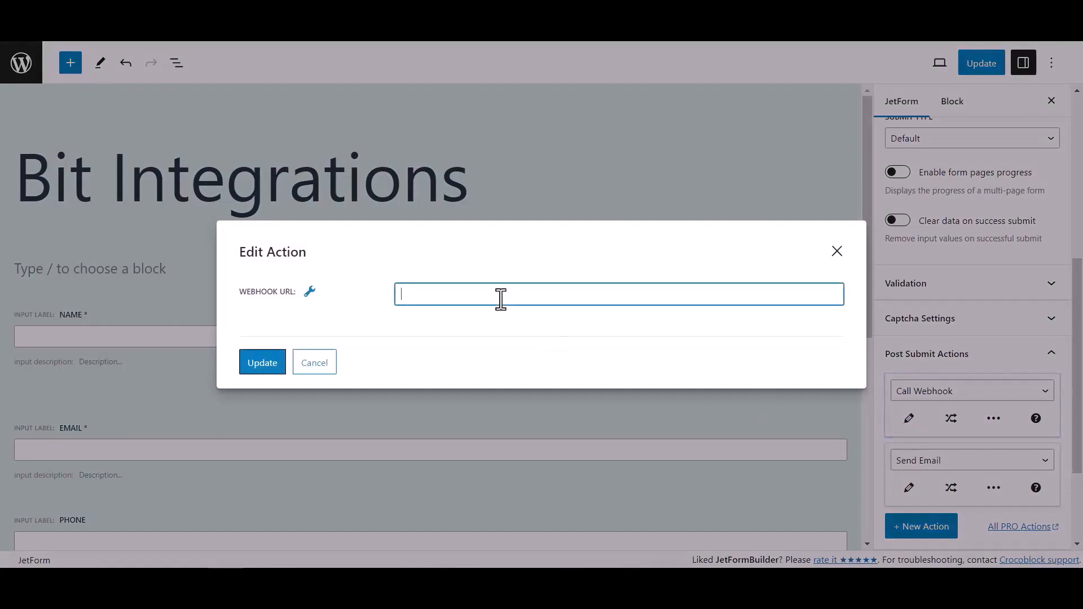
{"action": "key", "text": "ctrl+v"}
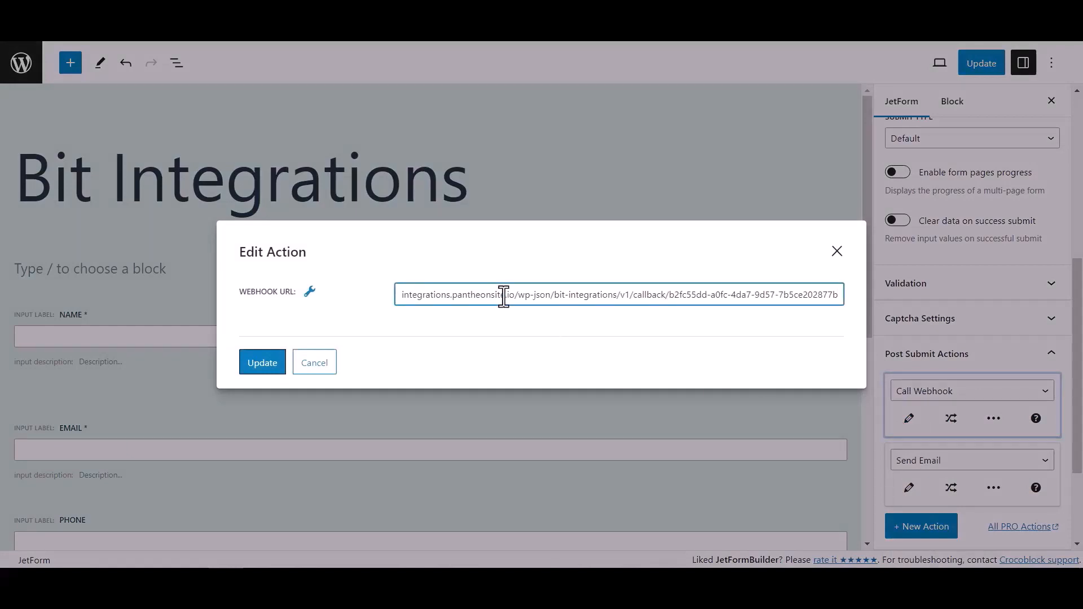
{"action": "left_click", "coordinate": [280, 366]}
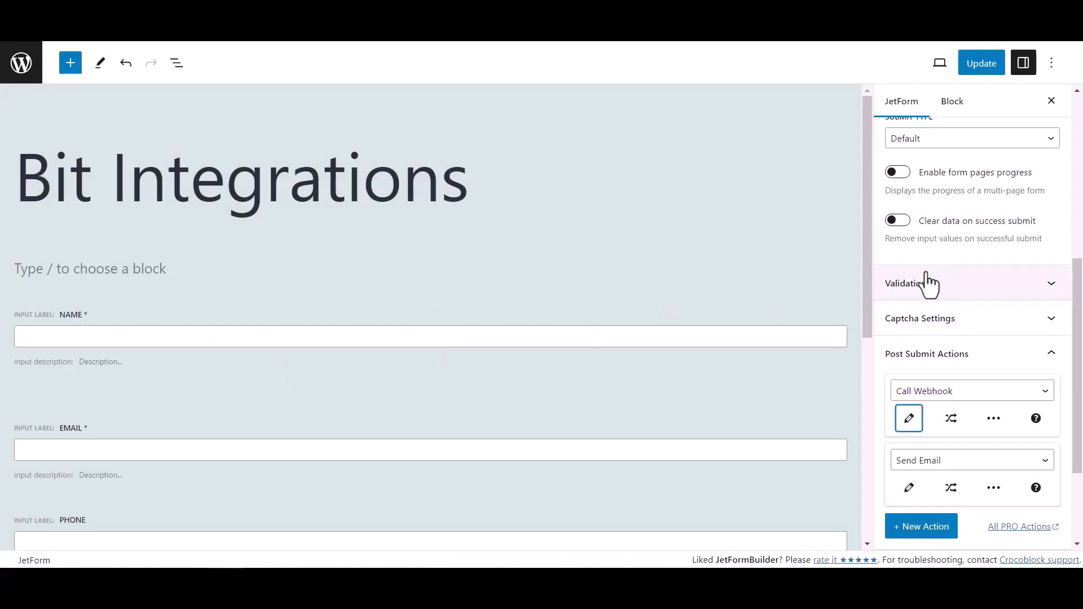
{"action": "left_click", "coordinate": [988, 65]}
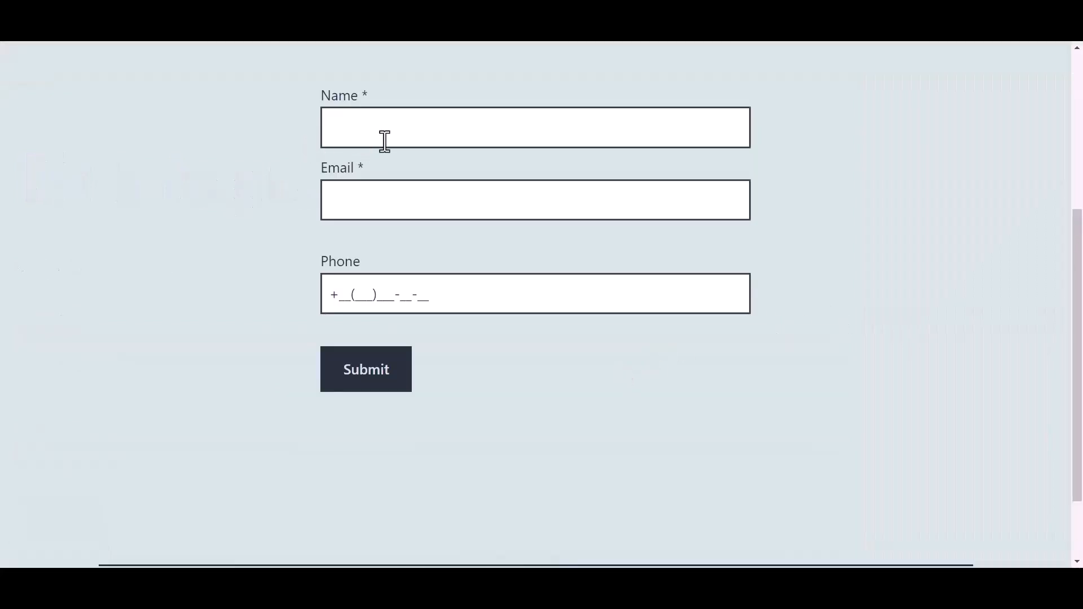
Step: Fill in the published form's name as Bit Integrations and enter the contact's email address
{"action": "left_click", "coordinate": [407, 129]}
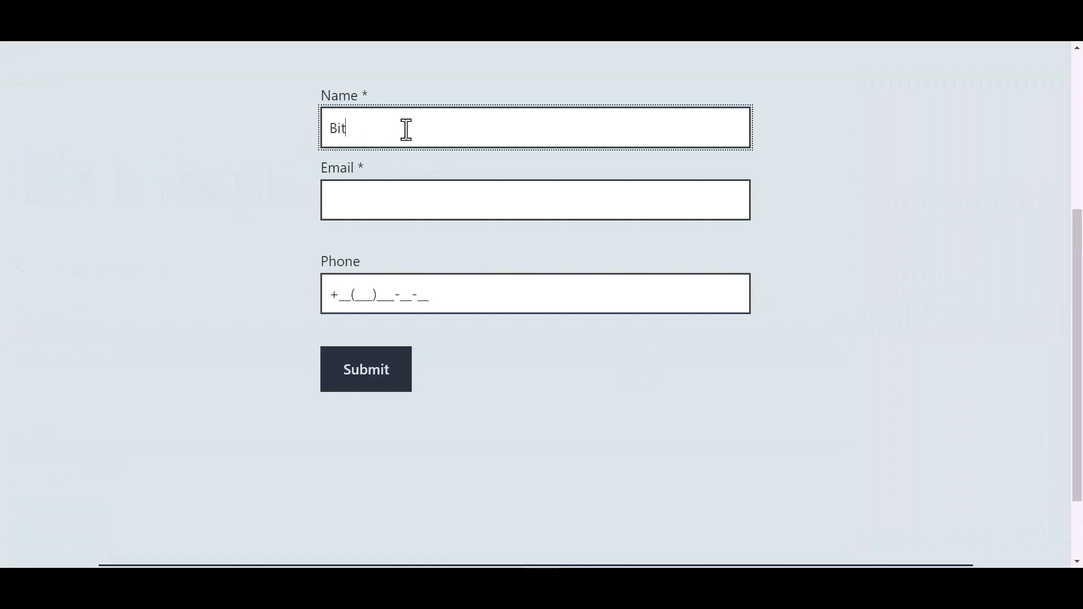
{"action": "type", "text": "Bit Integrations"}
{"action": "key", "text": "Tab"}
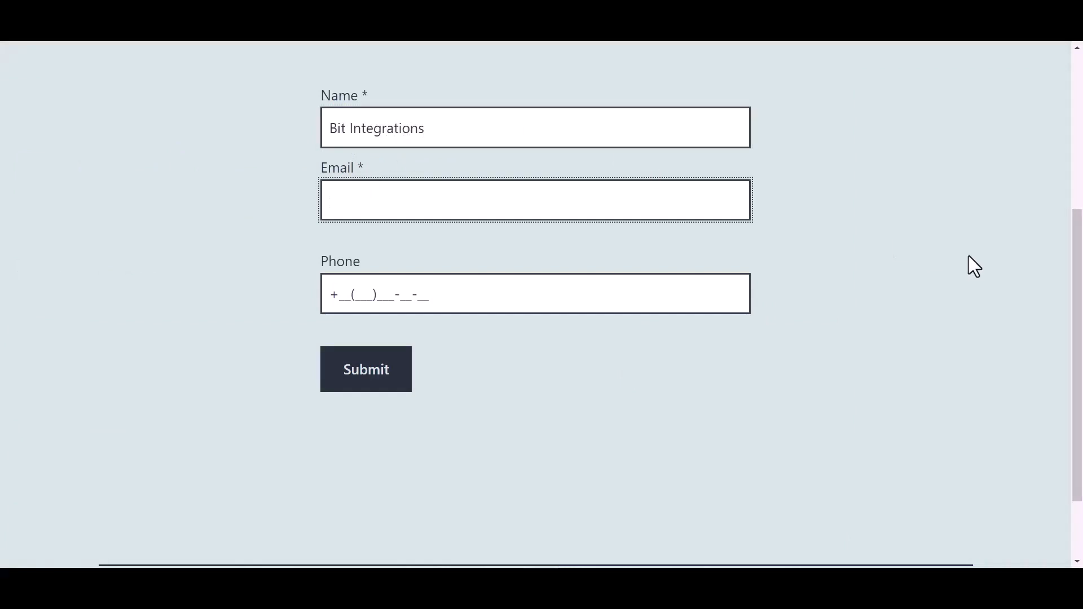
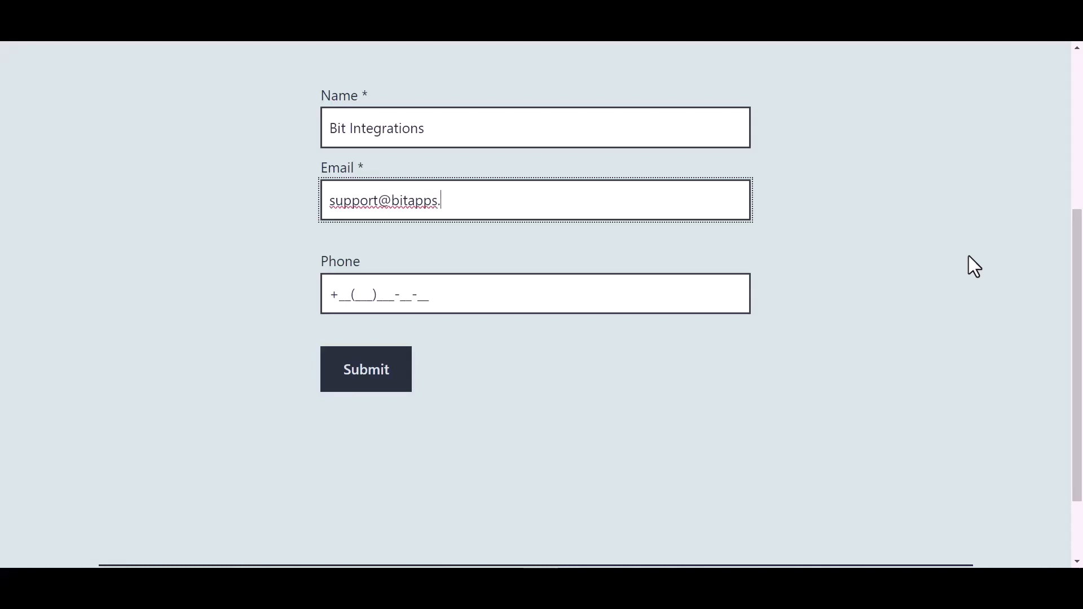
Step: Enter the contact's phone number and submit the test form
{"action": "left_click", "coordinate": [417, 295]}
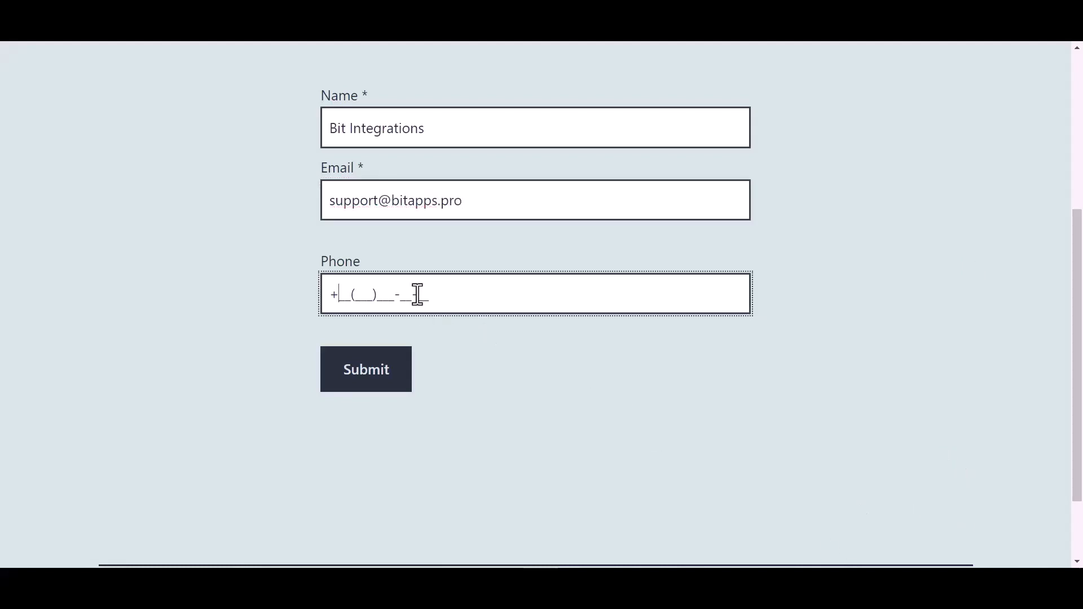
{"action": "type", "text": "44(455)566-6_-__"}
{"action": "left_click", "coordinate": [375, 384]}
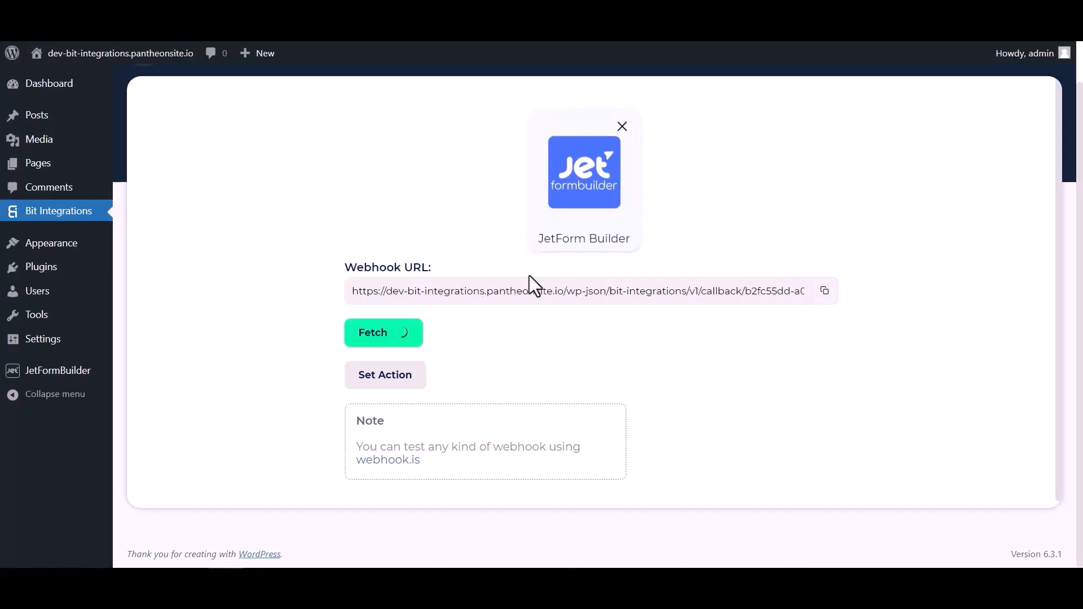
Step: Review the fetched webhook response in Bit Integrations and choose Mailup as the integration's action
{"action": "scroll", "coordinate": [560, 343], "scroll_direction": "down", "scroll_amount": 4}
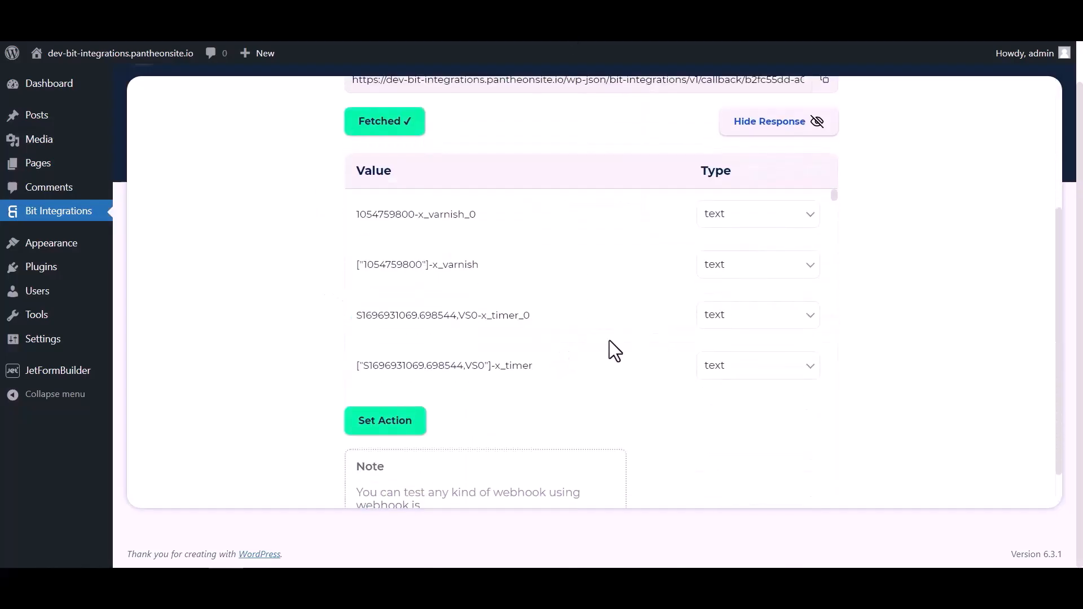
{"action": "scroll", "coordinate": [587, 234], "scroll_direction": "down", "scroll_amount": 10}
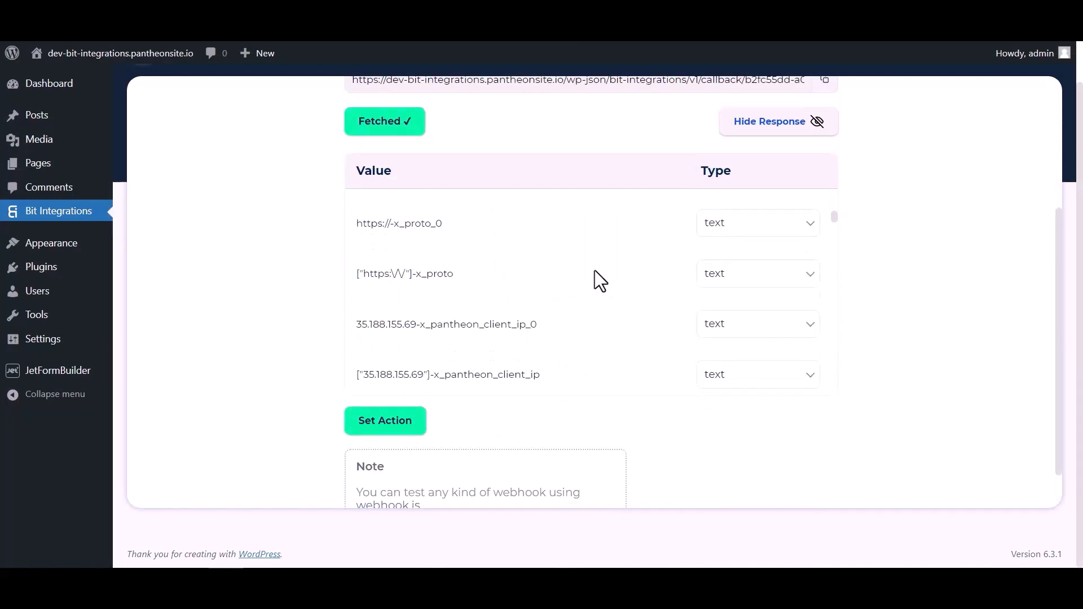
{"action": "scroll", "coordinate": [595, 270], "scroll_direction": "down", "scroll_amount": 10}
{"action": "scroll", "coordinate": [634, 273], "scroll_direction": "up", "scroll_amount": 4}
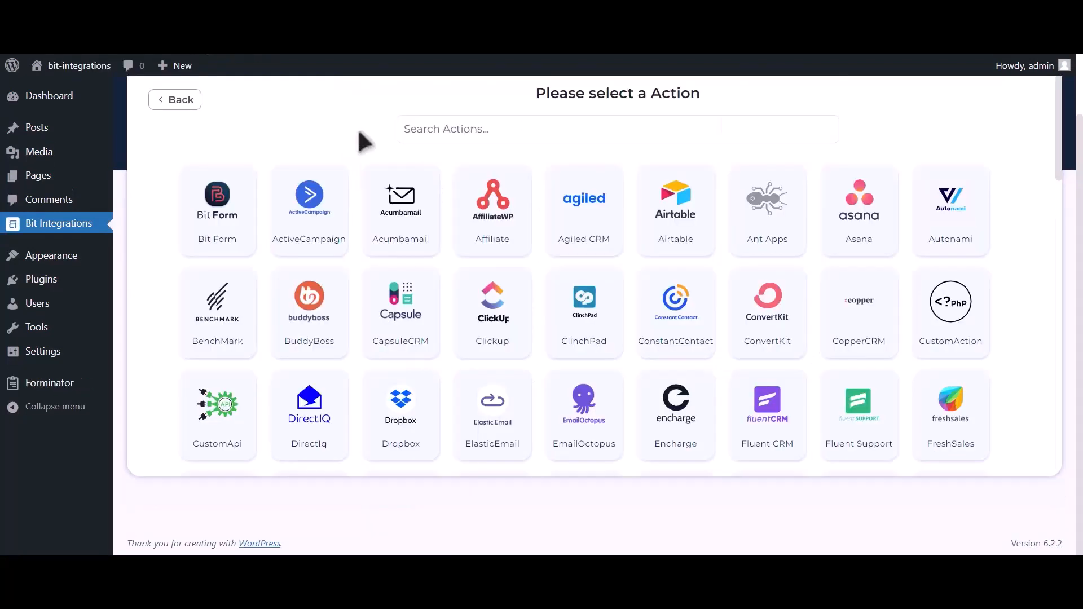
{"action": "left_click", "coordinate": [572, 117]}
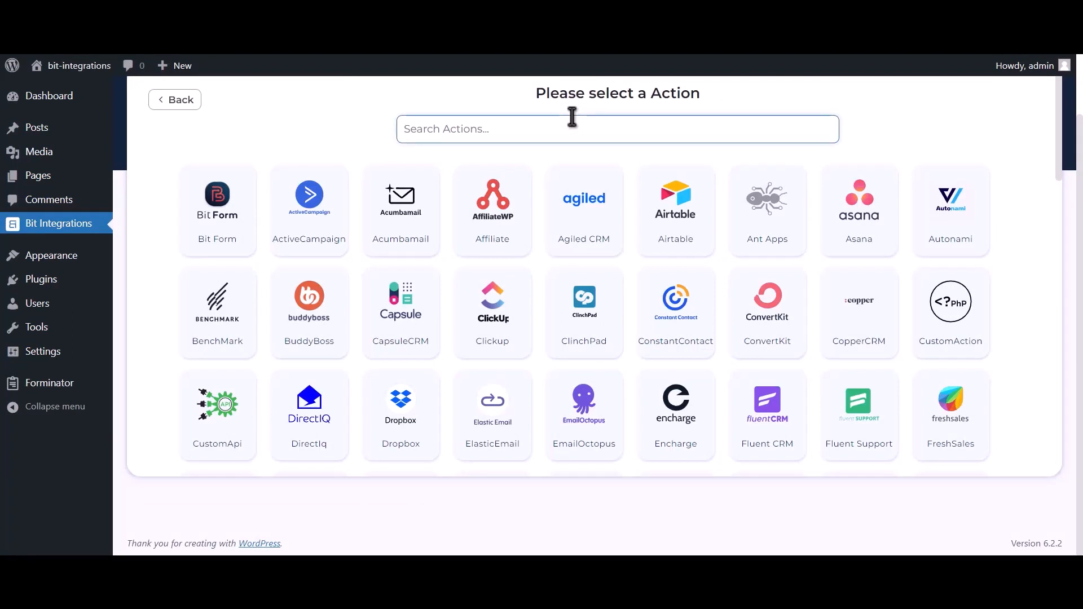
{"action": "type", "text": "Mailup"}
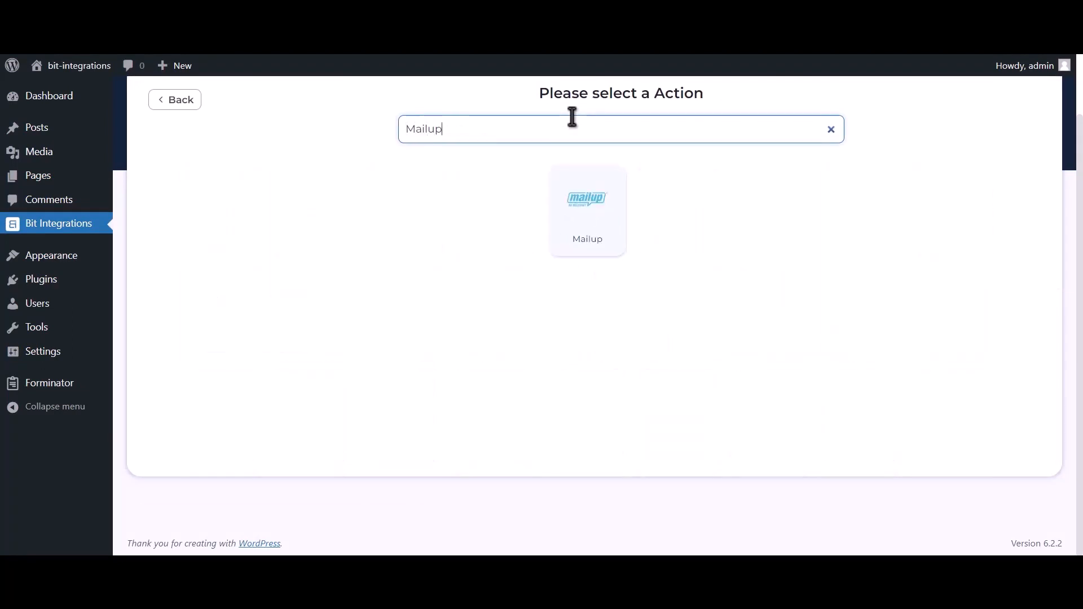
{"action": "left_click", "coordinate": [573, 228]}
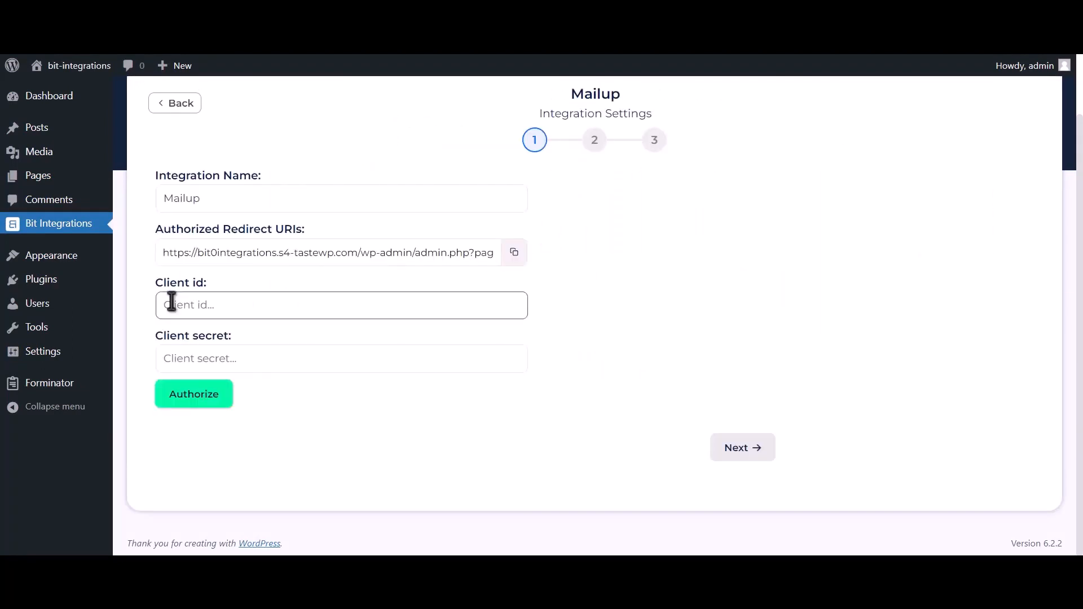
{"action": "left_click_drag", "start_coordinate": [178, 282], "coordinate": [209, 284]}
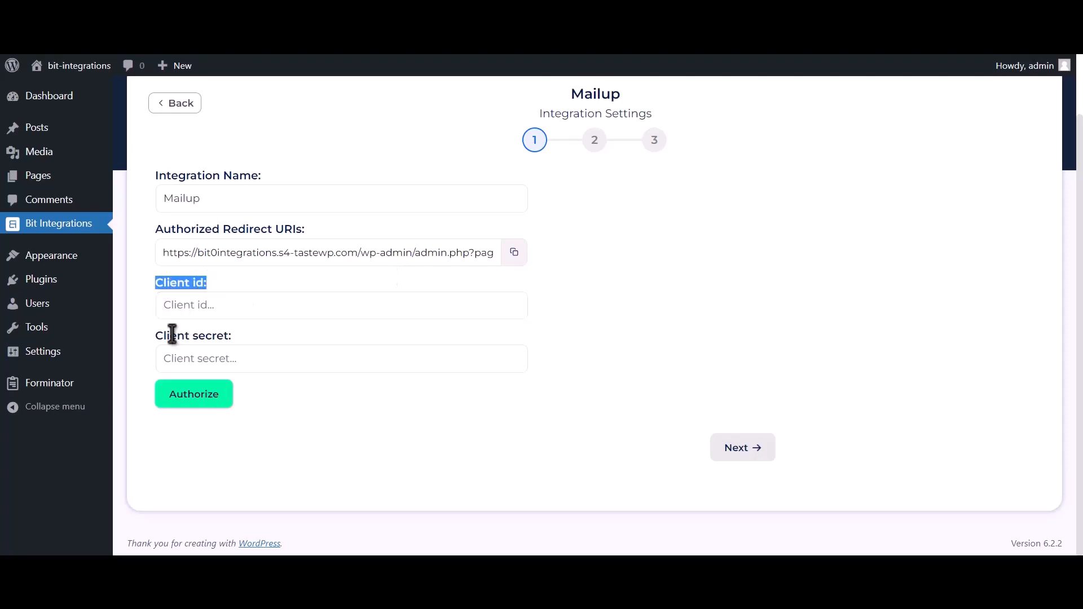
{"action": "left_click_drag", "start_coordinate": [158, 334], "coordinate": [229, 334]}
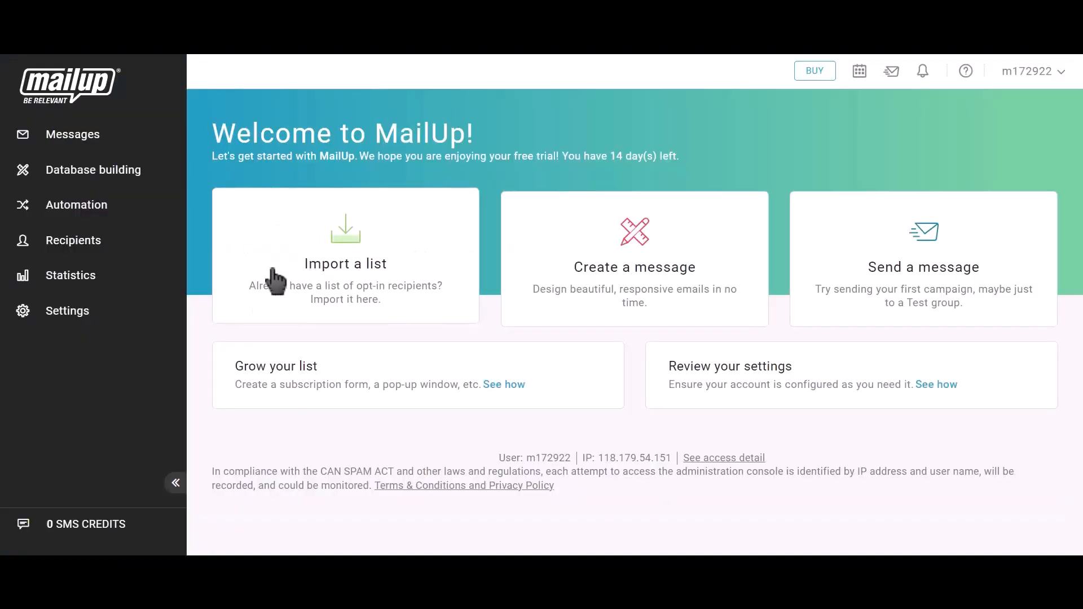
Step: In the MailUp console, open the Developer's corner under Advanced settings and start a new API key request
{"action": "left_click", "coordinate": [91, 320]}
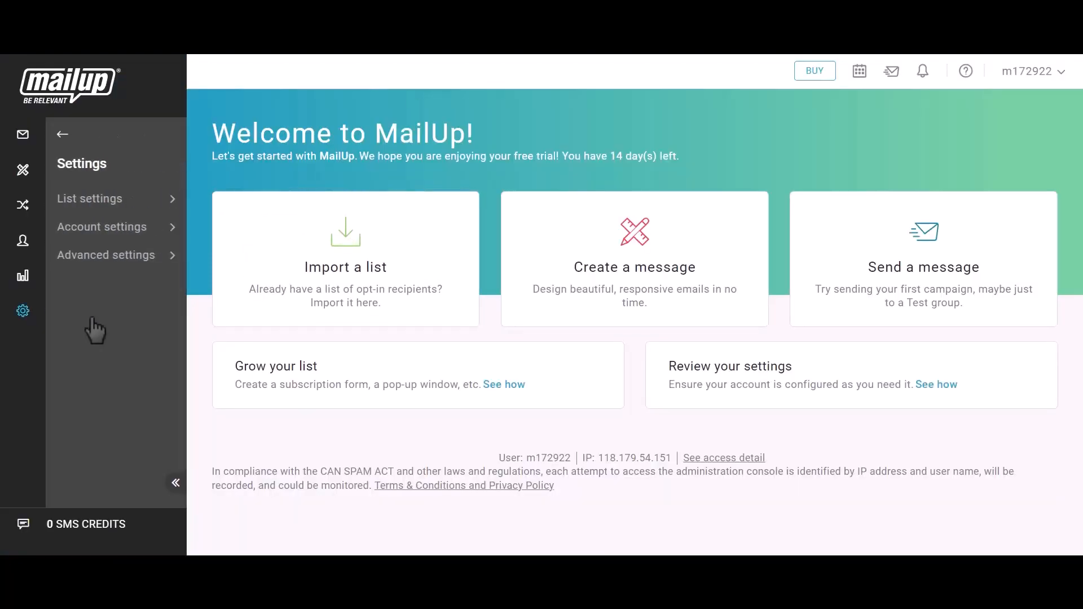
{"action": "left_click", "coordinate": [114, 270]}
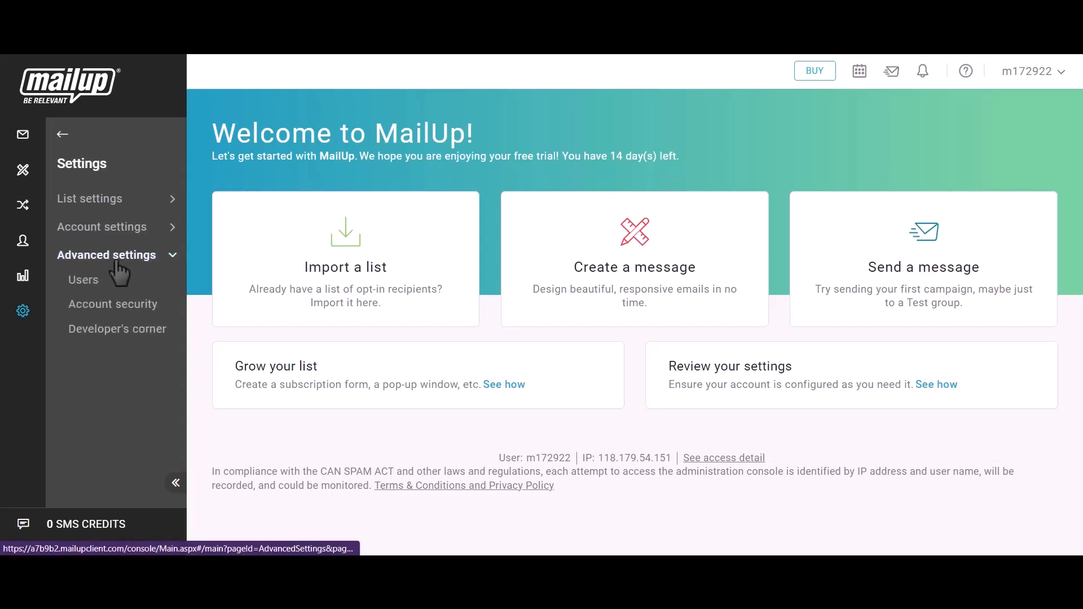
{"action": "left_click", "coordinate": [117, 330]}
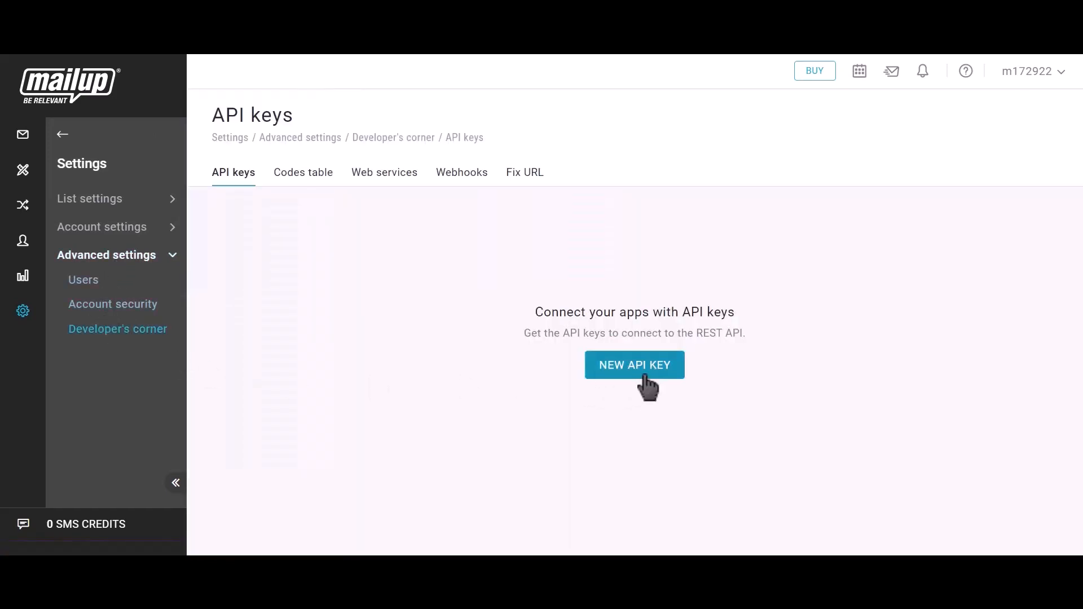
{"action": "left_click", "coordinate": [653, 385]}
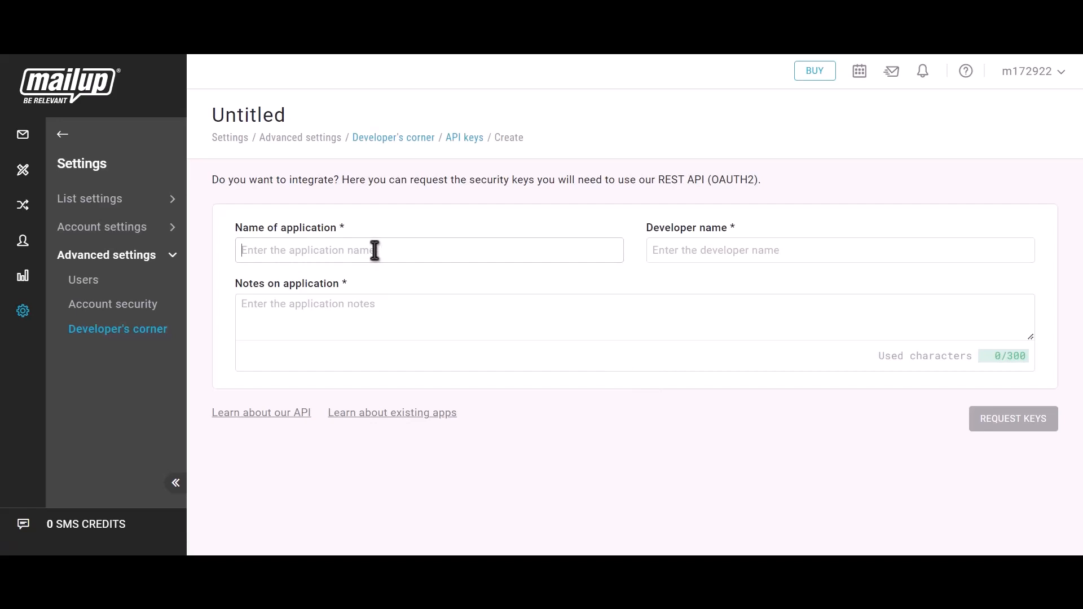
Step: Enter Bit Integrations as both the application name and the developer name of the new API key request
{"action": "type", "text": "Bit "}
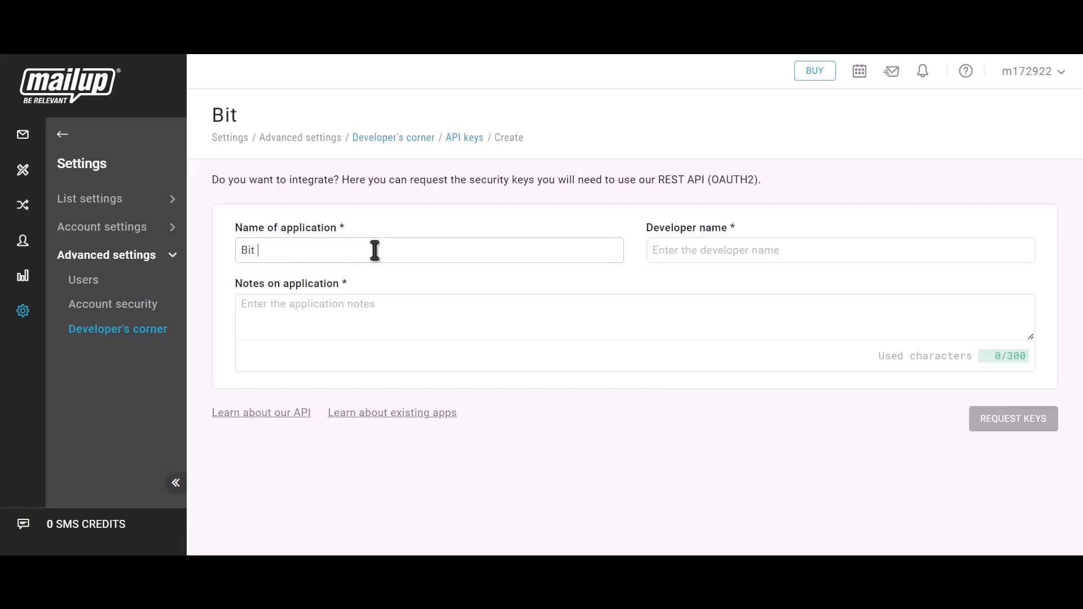
{"action": "type", "text": "Integrat"}
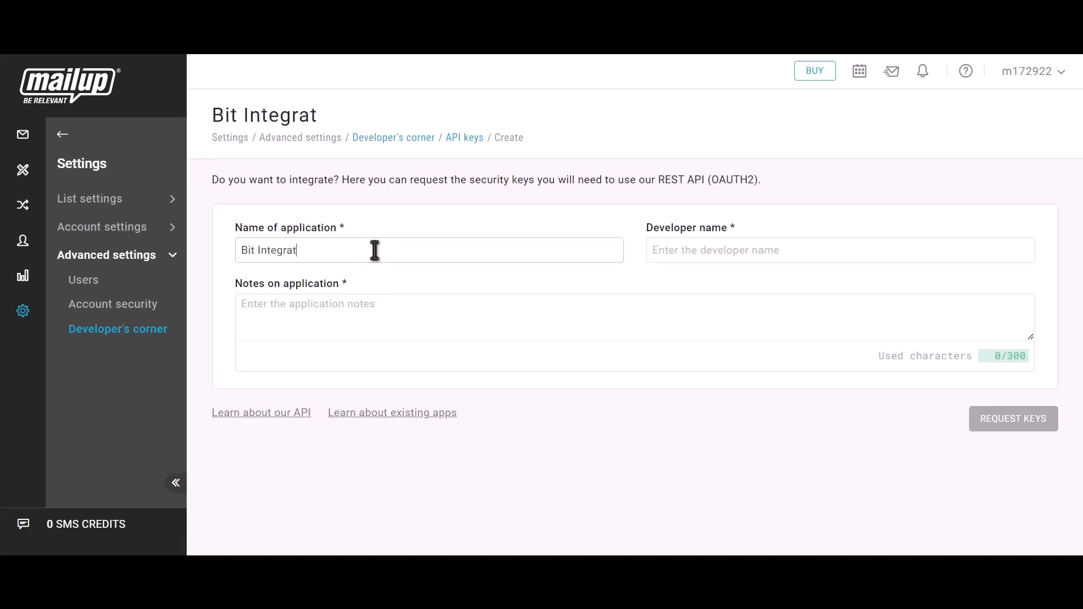
{"action": "type", "text": "ions"}
{"action": "type", "text": "Bi"}
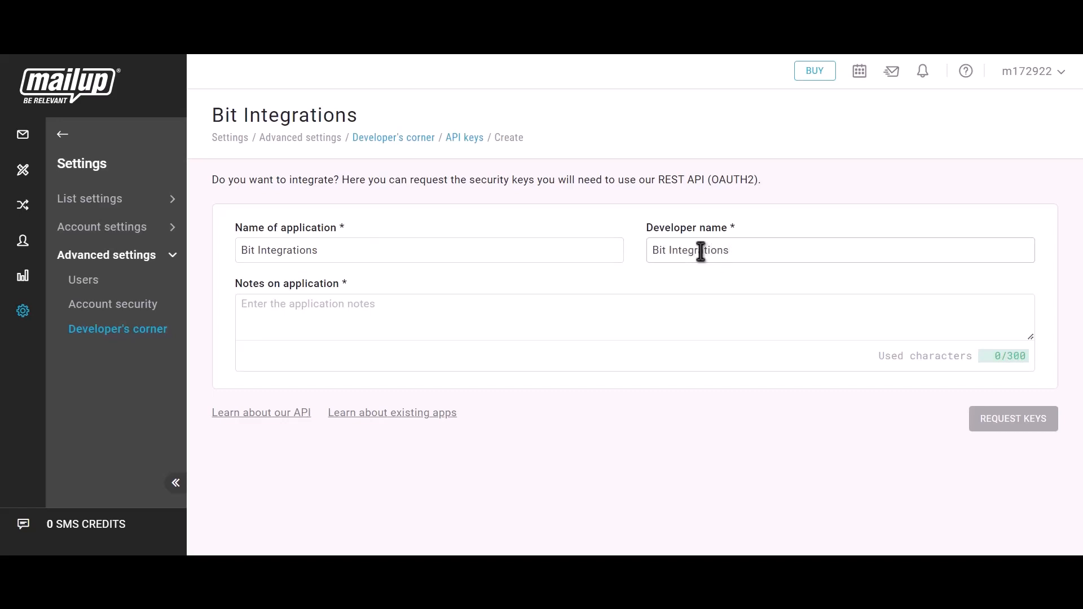
Step: Add the application note "Bit integrations" and request the keys
{"action": "left_click", "coordinate": [342, 325]}
{"action": "type", "text": "Bit"}
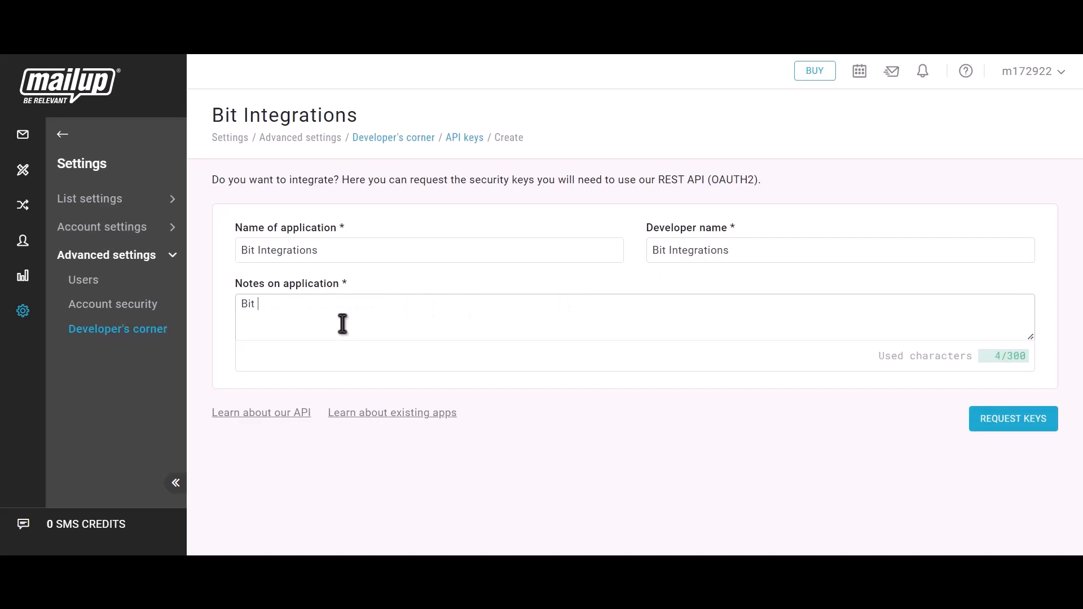
{"action": "type", "text": " integrations"}
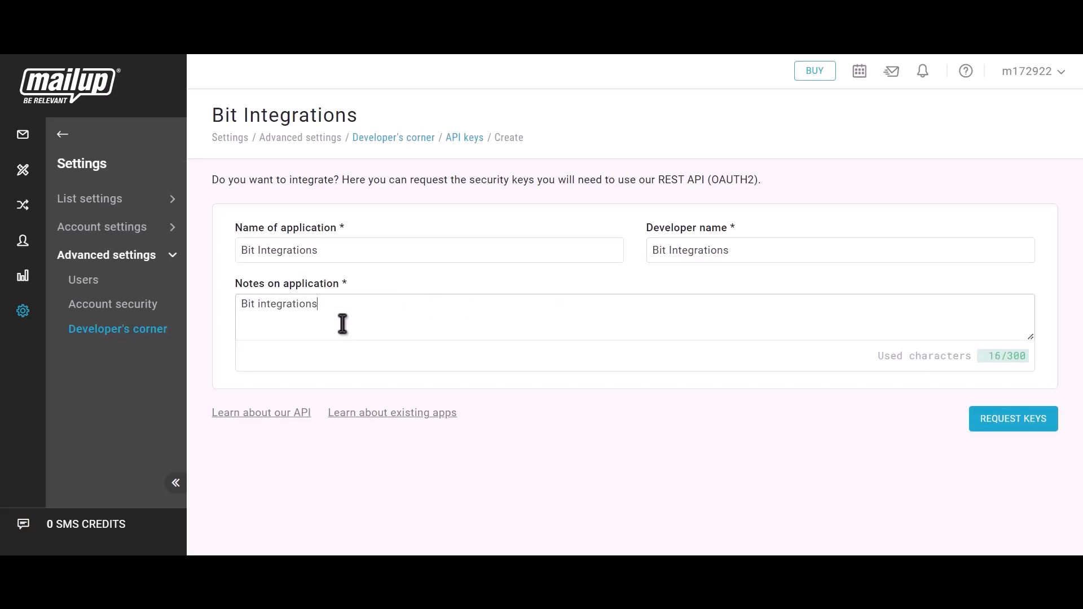
{"action": "left_click", "coordinate": [1029, 435]}
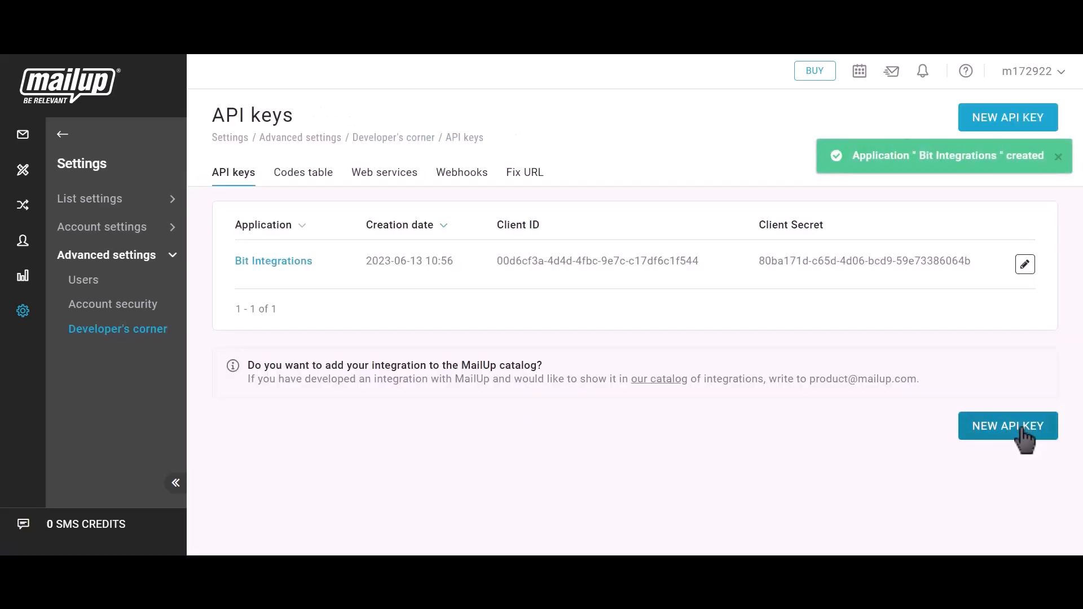
Step: Copy the new application's client ID and client secret from MailUp into the matching fields of the Mailup integration in Bit Integrations
{"action": "left_click_drag", "start_coordinate": [494, 227], "coordinate": [567, 234]}
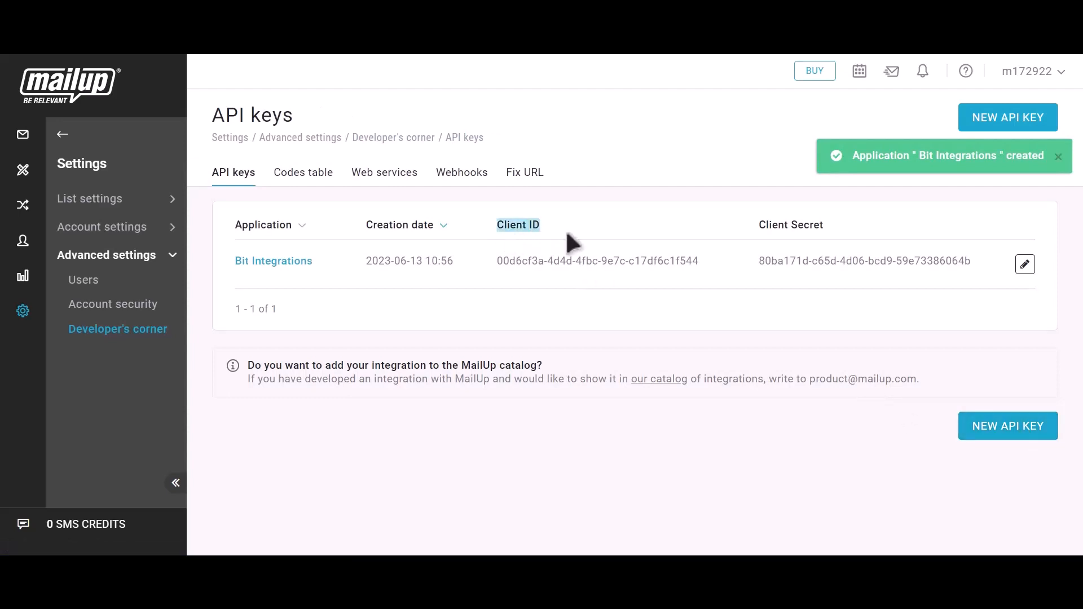
{"action": "left_click", "coordinate": [712, 261]}
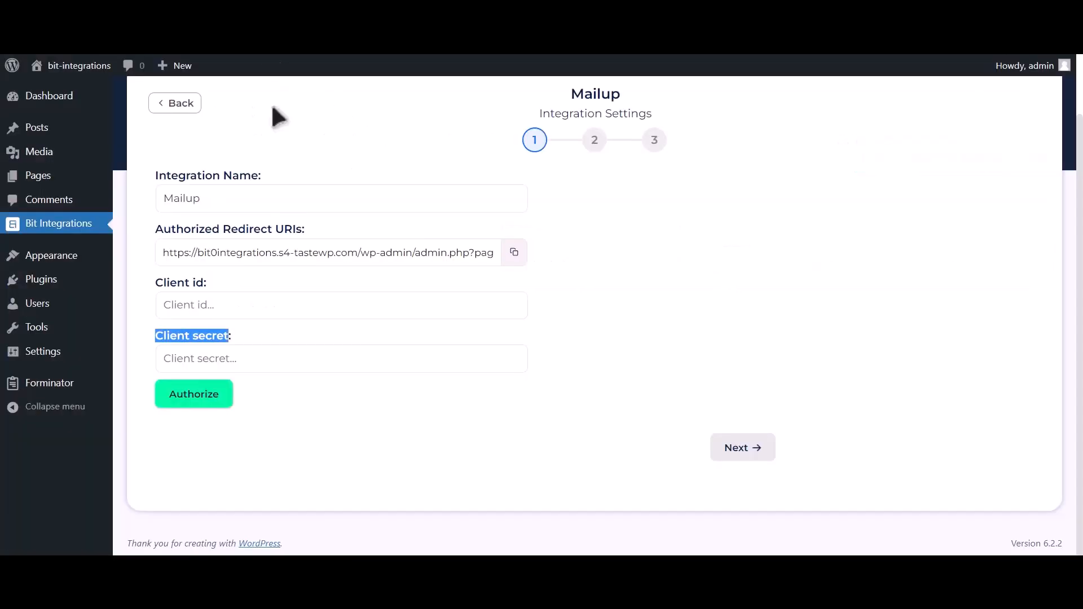
{"action": "left_click", "coordinate": [263, 311]}
{"action": "key", "text": "ctrl+v"}
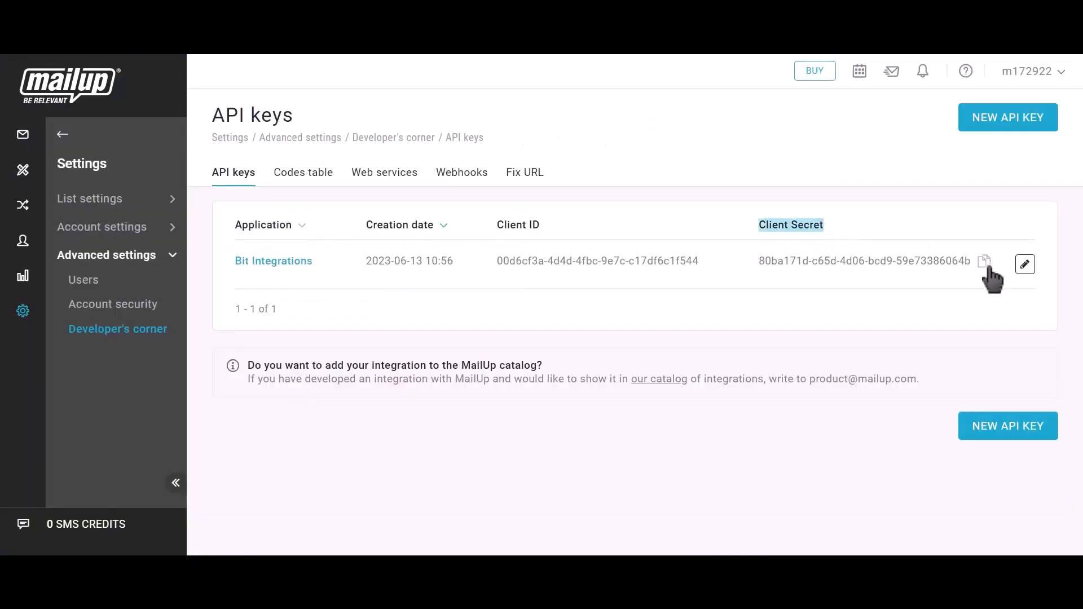
{"action": "left_click", "coordinate": [984, 263]}
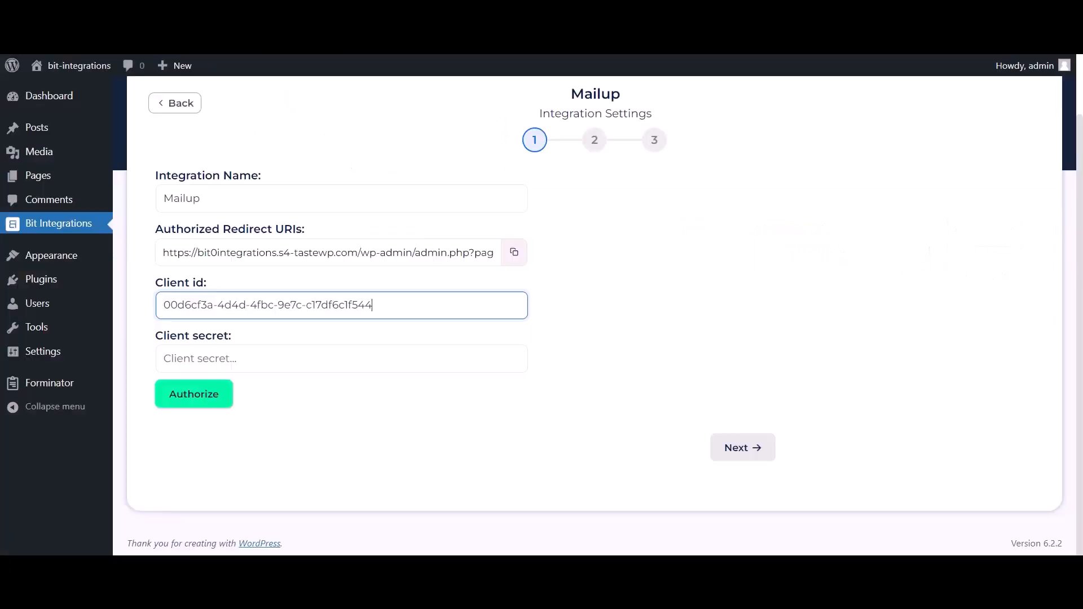
{"action": "left_click", "coordinate": [255, 368]}
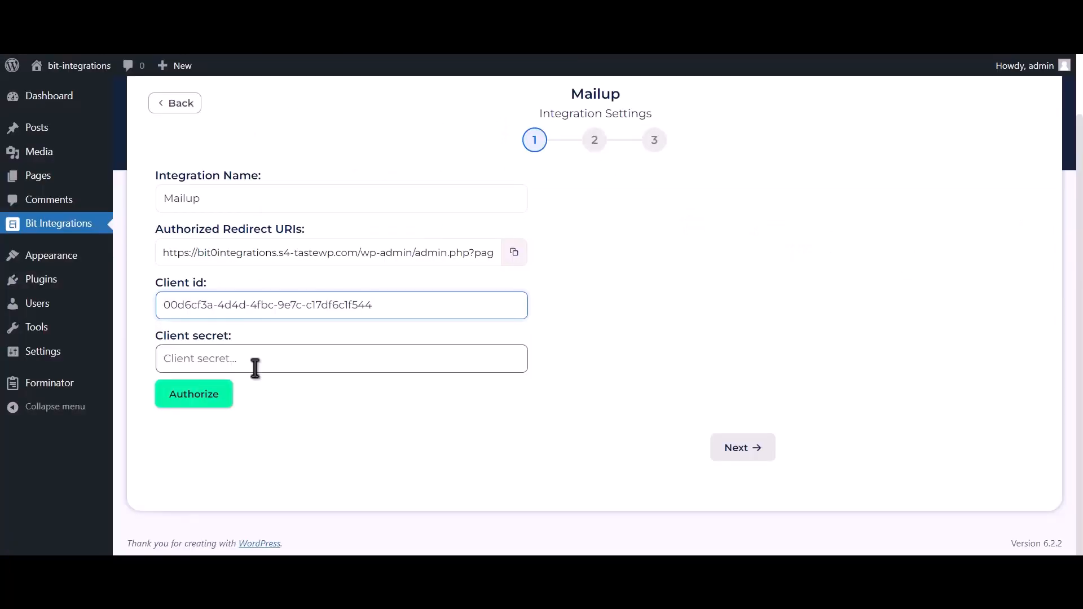
{"action": "key", "text": "ctrl+v"}
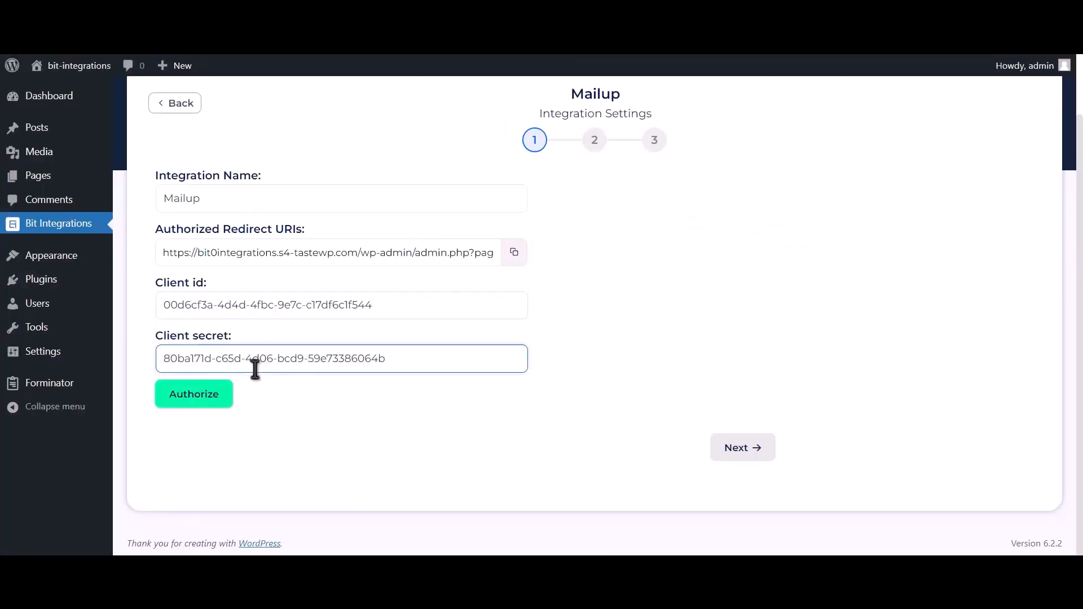
Step: Authorize the Mailup integration by logging on with the saved username and account password and confirming access for Bit Integrations
{"action": "left_click", "coordinate": [195, 401]}
{"action": "left_click", "coordinate": [205, 249]}
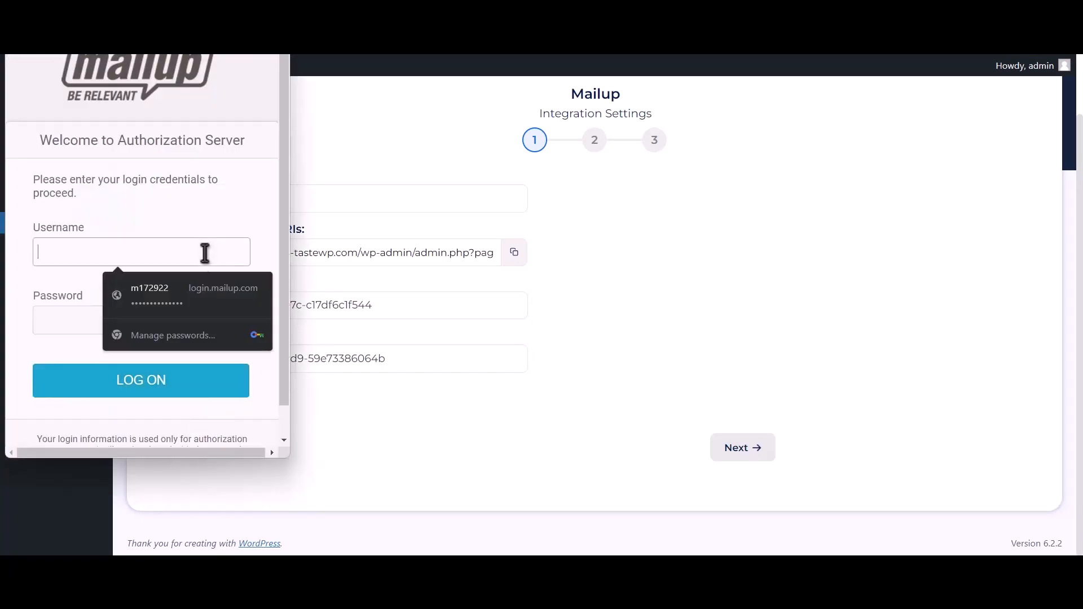
{"action": "left_click", "coordinate": [201, 281]}
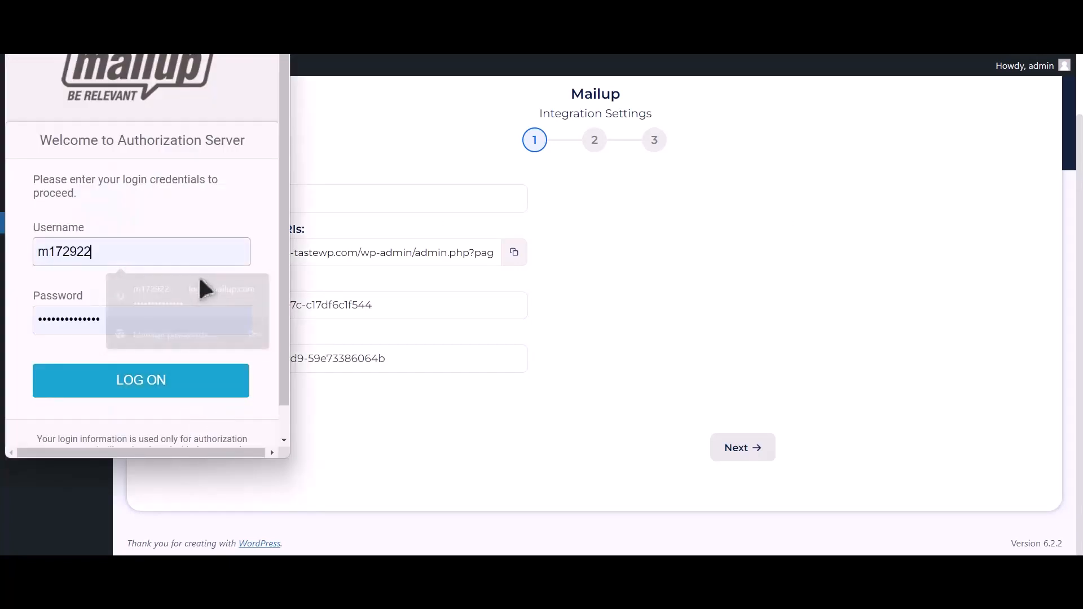
{"action": "left_click", "coordinate": [163, 392]}
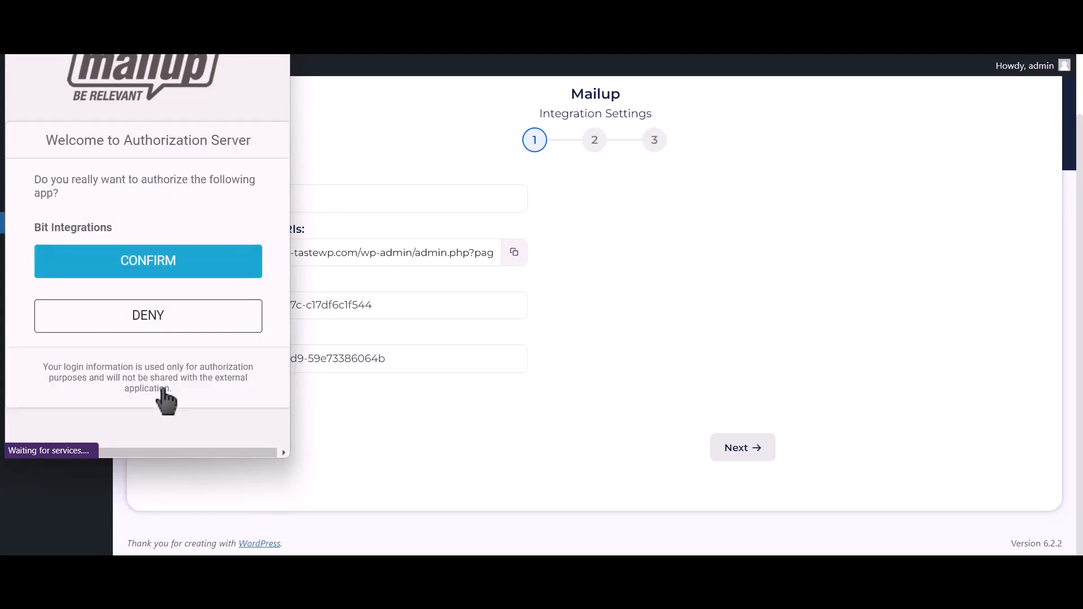
{"action": "left_click", "coordinate": [238, 271]}
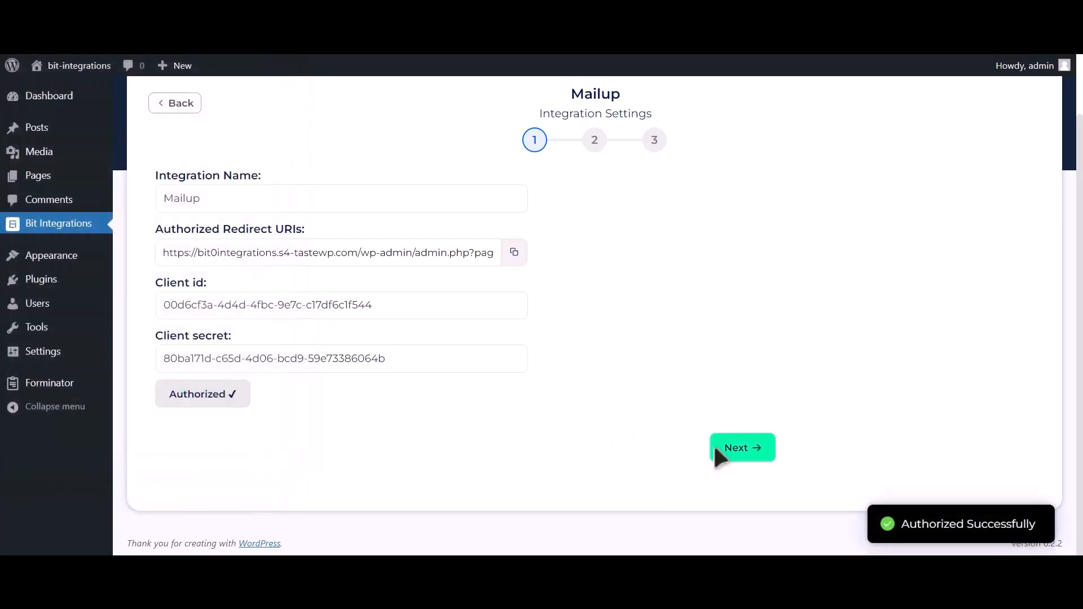
{"action": "left_click_drag", "start_coordinate": [901, 525], "coordinate": [1045, 530]}
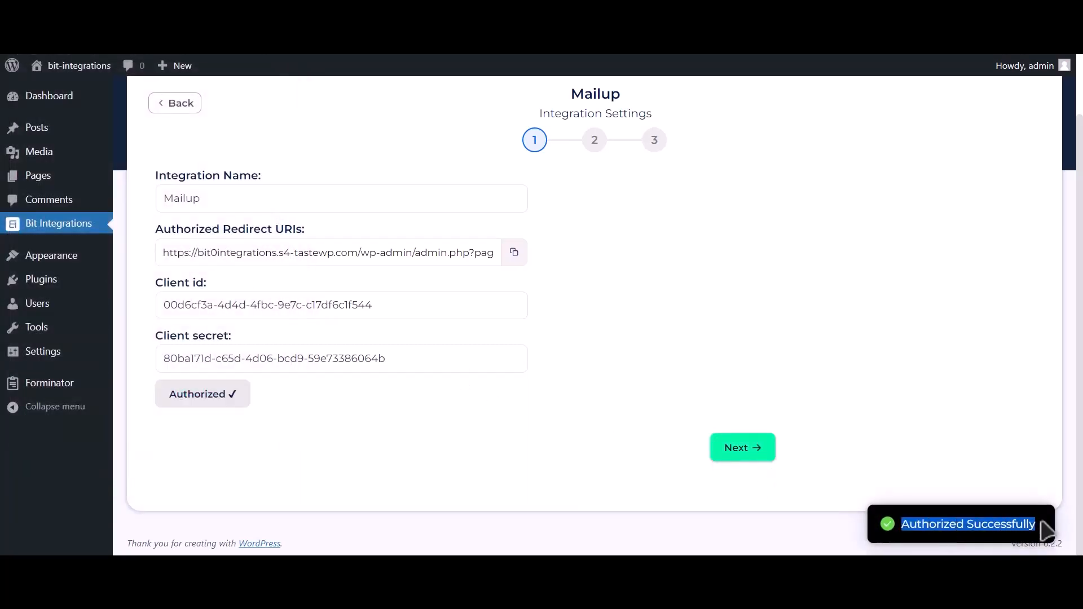
Step: Continue to the second stage of the integration settings and choose the News list and the TEST group
{"action": "left_click", "coordinate": [762, 456]}
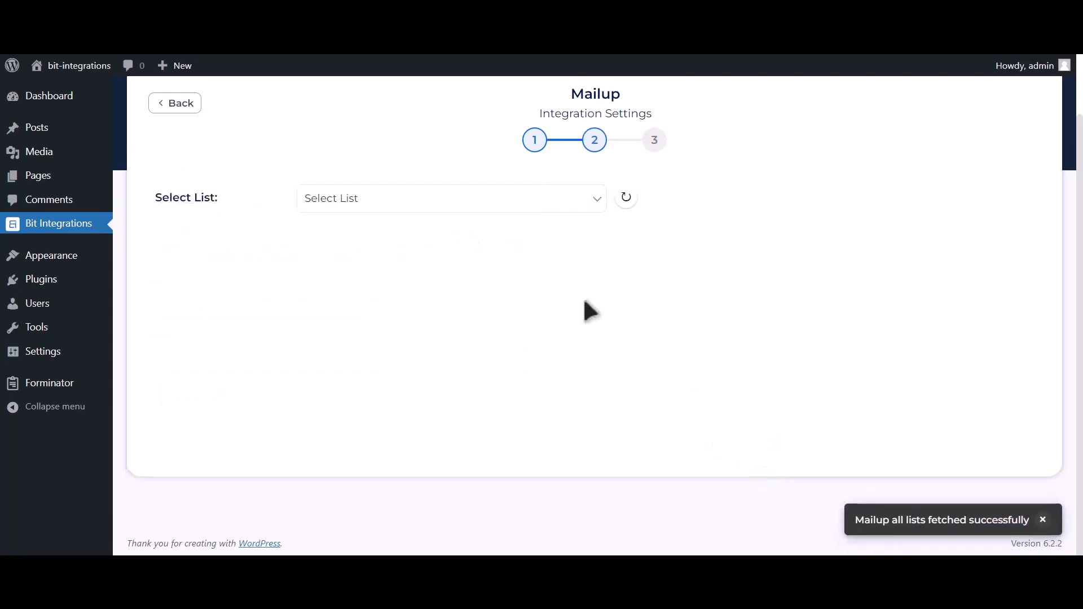
{"action": "left_click", "coordinate": [440, 202]}
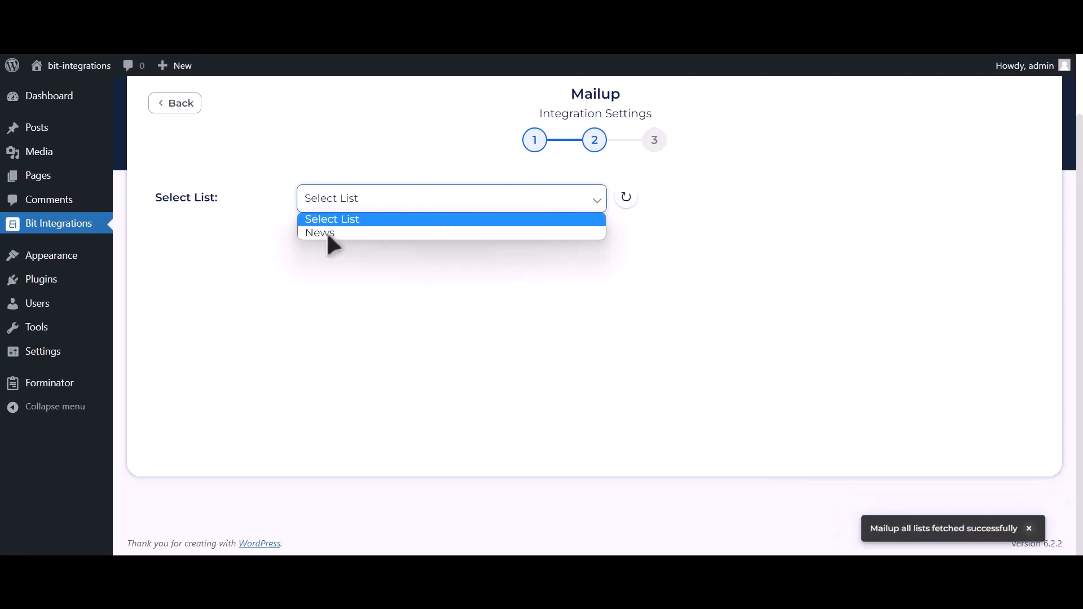
{"action": "left_click", "coordinate": [402, 233]}
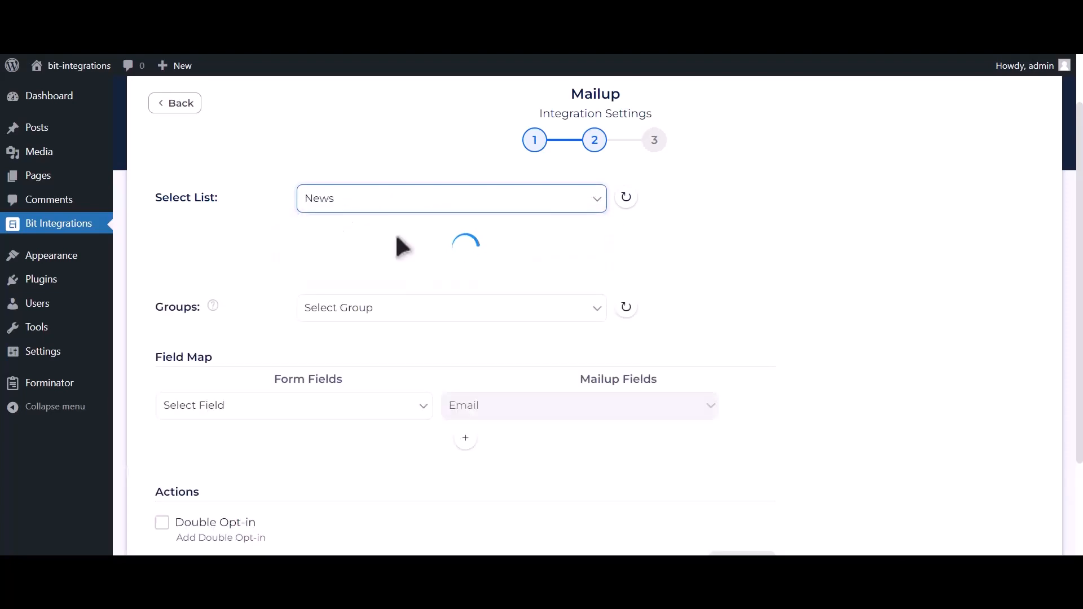
{"action": "left_click", "coordinate": [449, 240]}
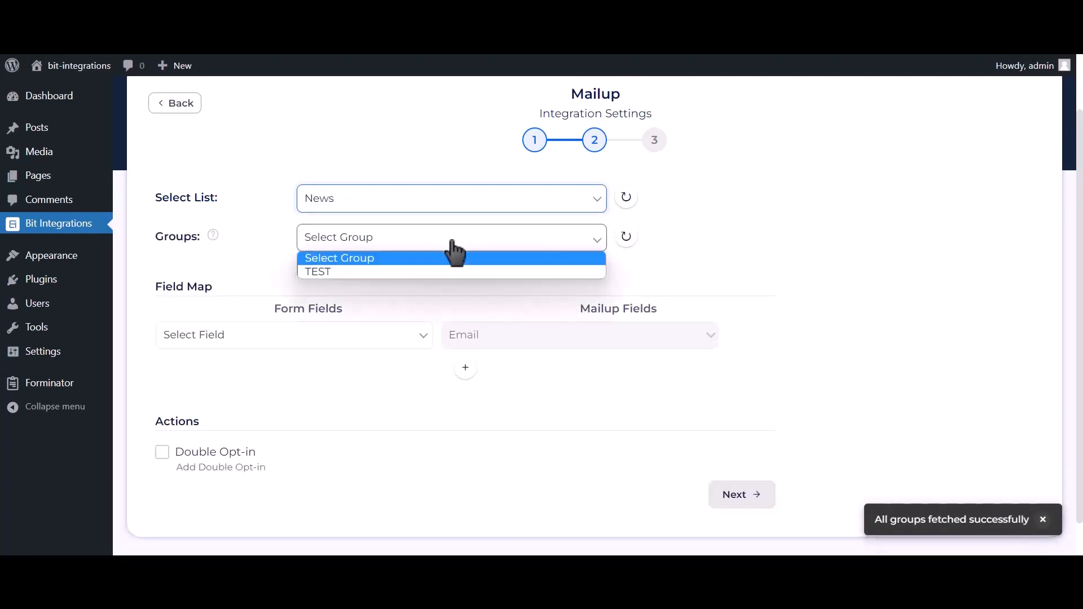
{"action": "left_click", "coordinate": [381, 271]}
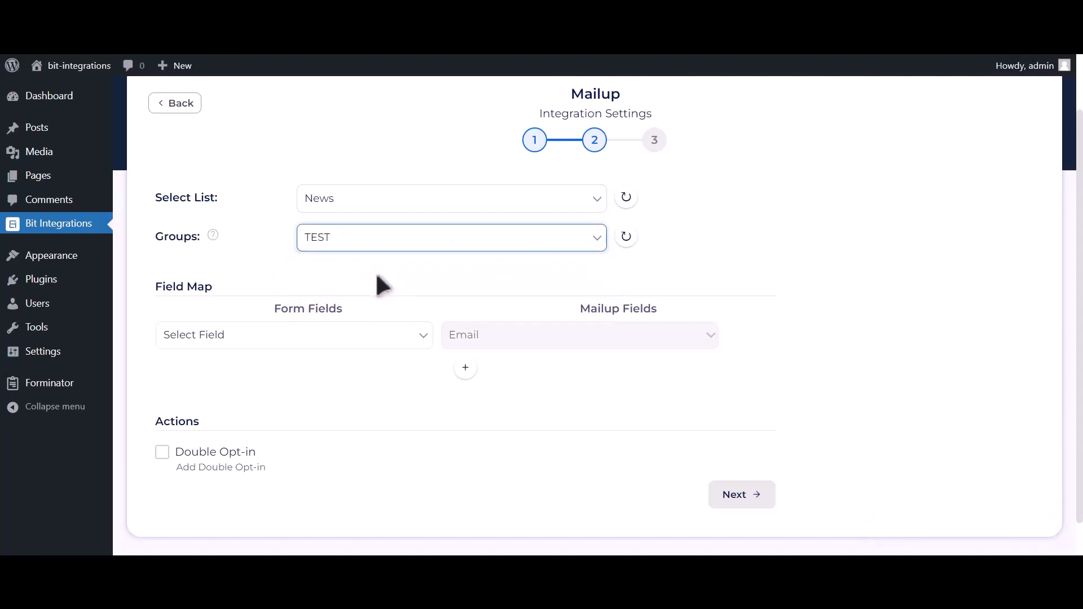
Step: Map the form field Email Address-1 to Mailup's Email and add a mapping of Name-1 to Last Name
{"action": "left_click", "coordinate": [312, 342]}
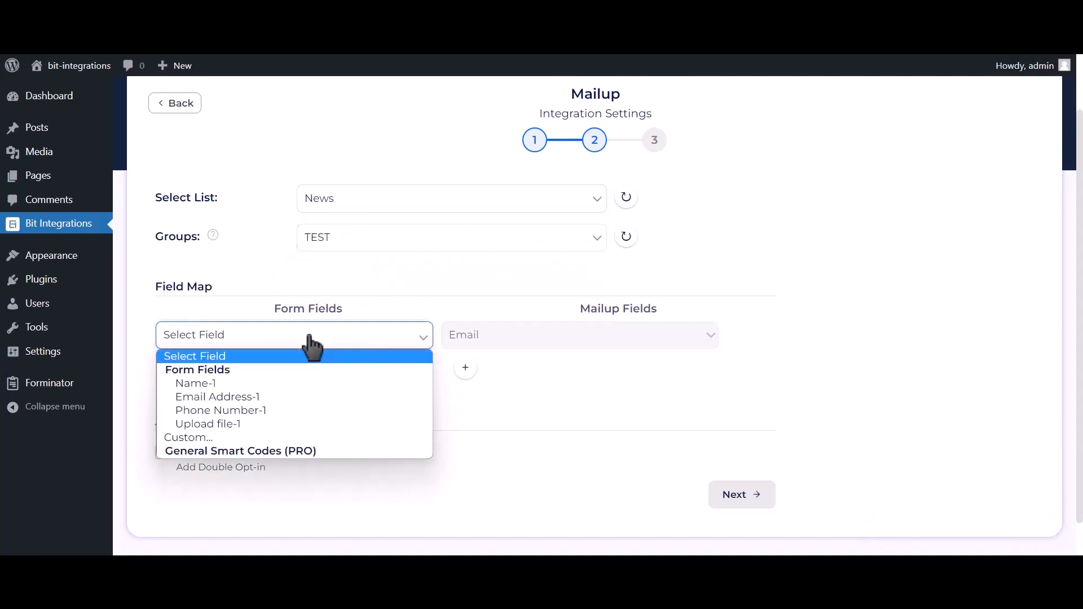
{"action": "left_click", "coordinate": [270, 395]}
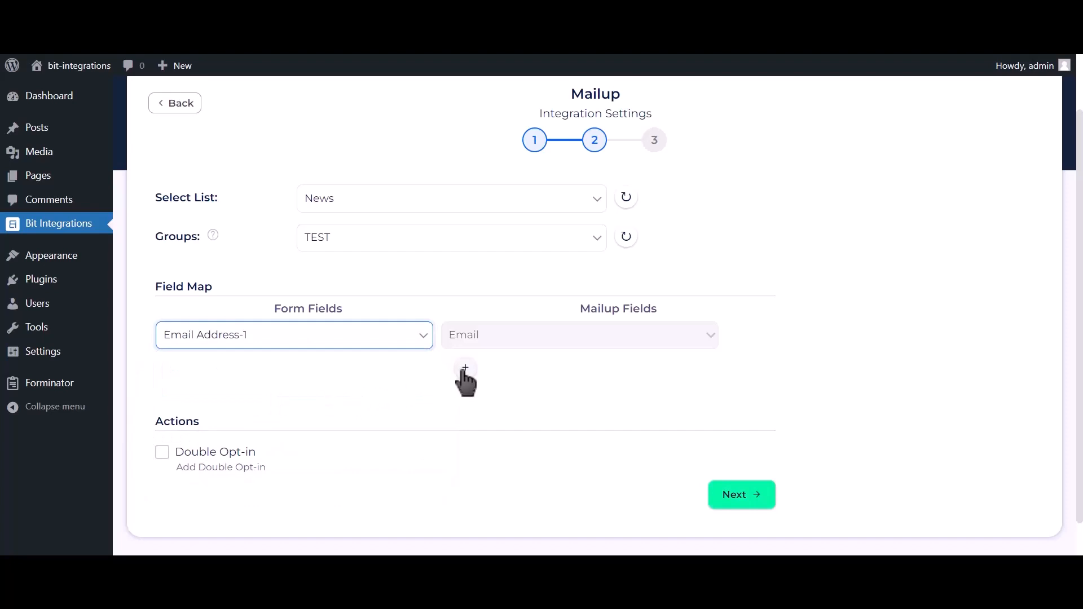
{"action": "scroll", "coordinate": [440, 361], "scroll_direction": "down", "scroll_amount": 1}
{"action": "left_click", "coordinate": [464, 329]}
{"action": "left_click", "coordinate": [374, 332]}
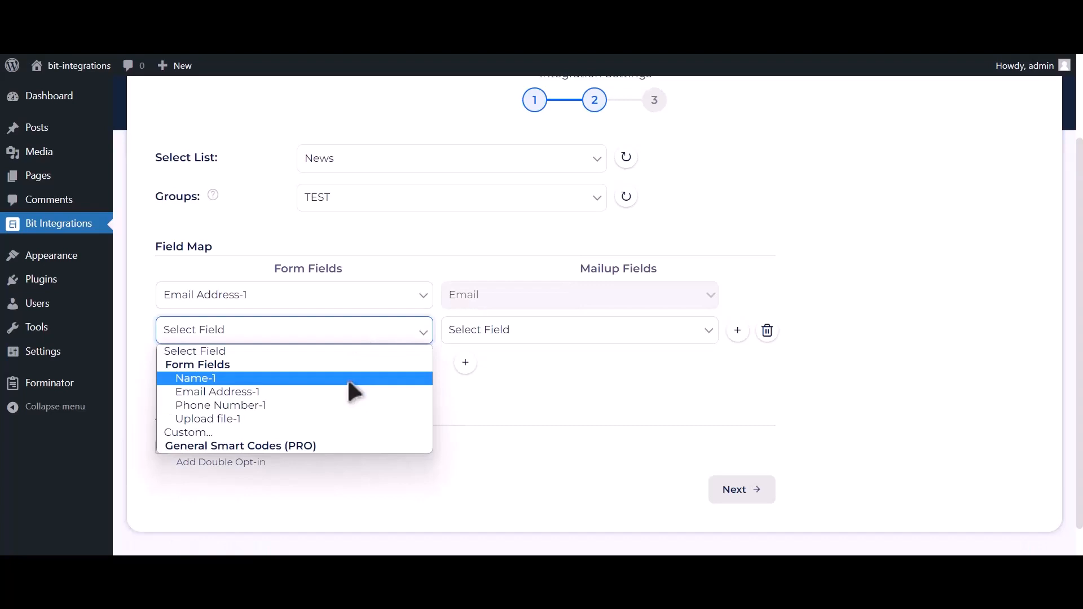
{"action": "left_click", "coordinate": [347, 378]}
{"action": "left_click", "coordinate": [508, 337]}
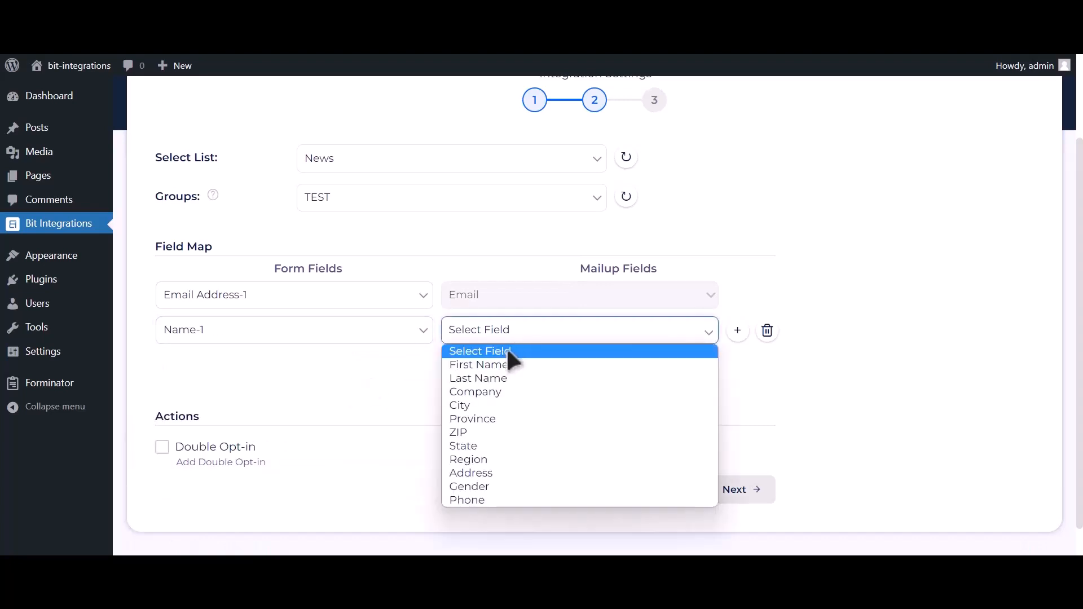
{"action": "left_click", "coordinate": [496, 377]}
Step: Add a mapping of Phone Number-1 to Mailup's Phone field, and finish and save the integration without double opt-in
{"action": "left_click", "coordinate": [467, 361]}
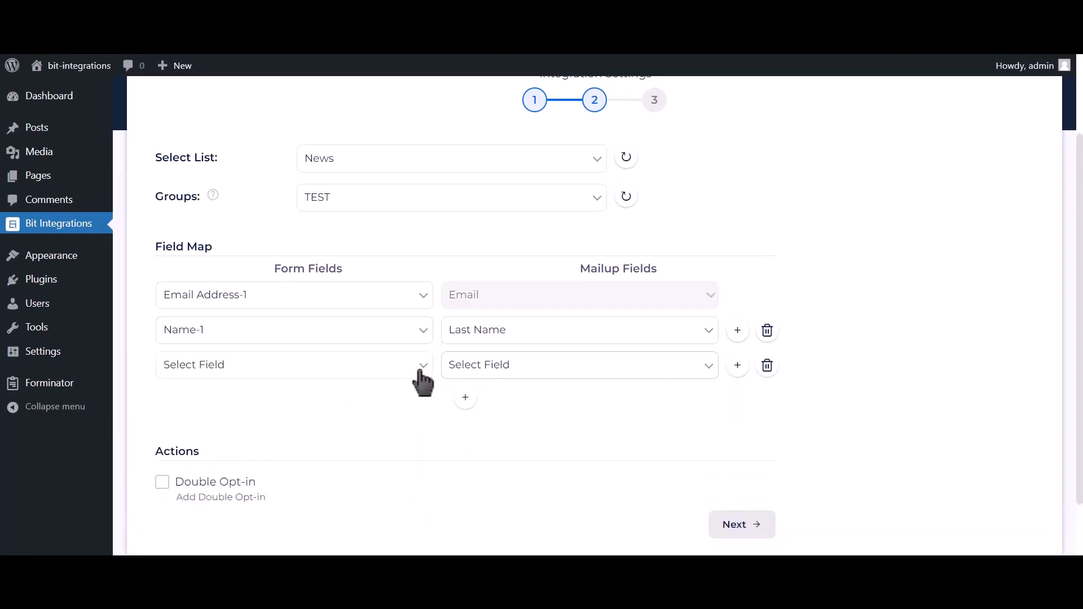
{"action": "left_click", "coordinate": [423, 373]}
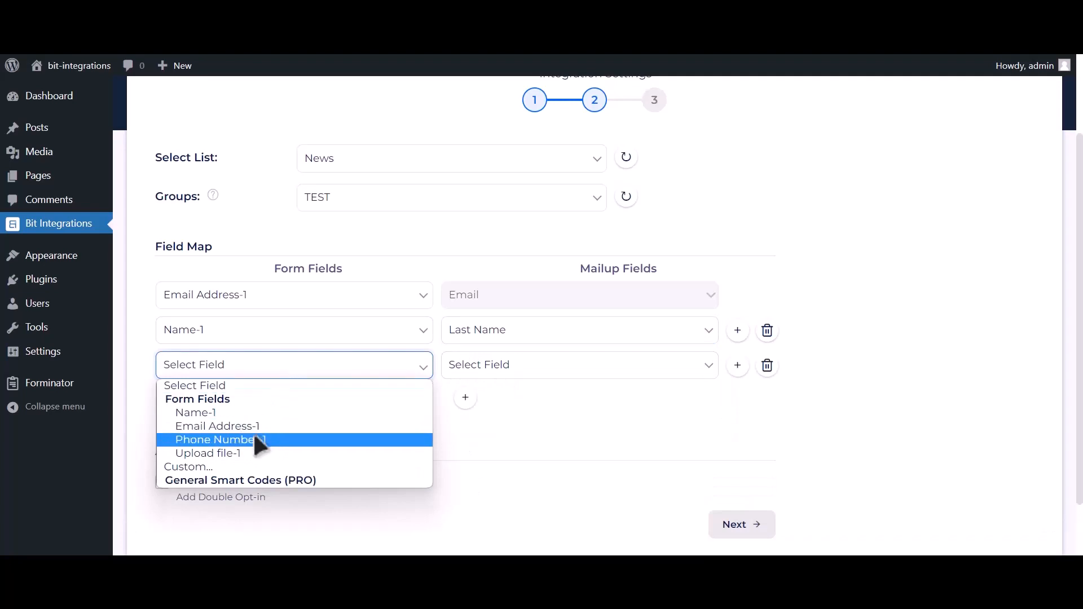
{"action": "left_click", "coordinate": [255, 439]}
{"action": "left_click", "coordinate": [476, 365]}
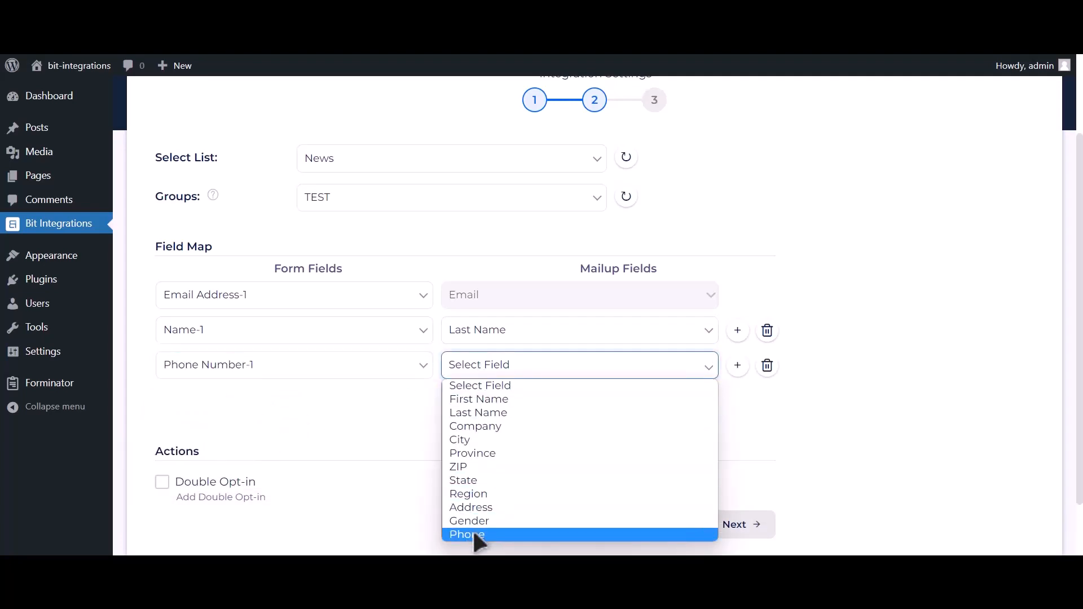
{"action": "left_click", "coordinate": [474, 534]}
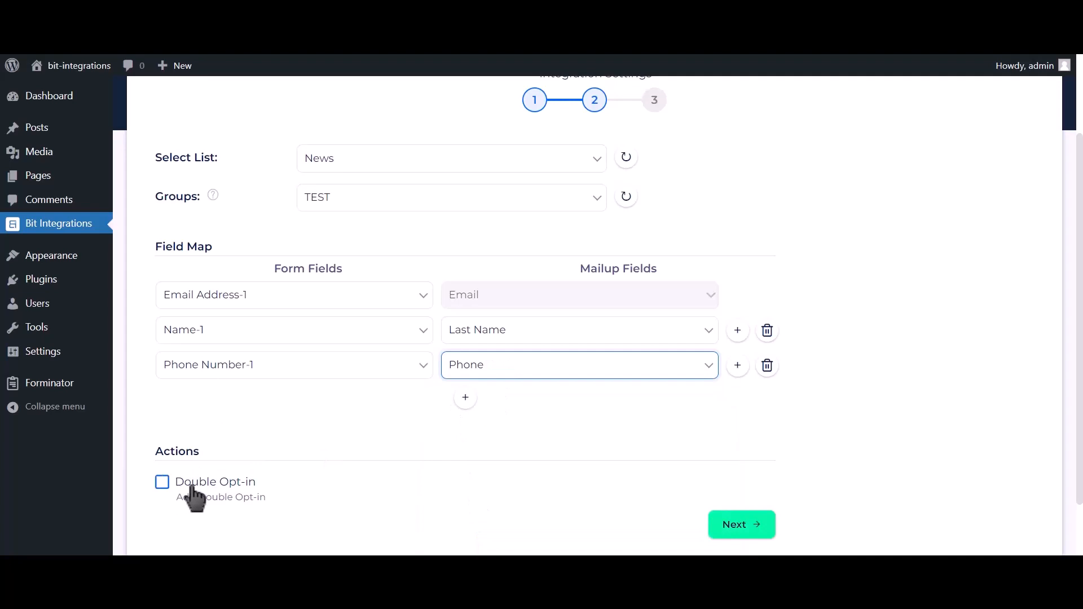
{"action": "left_click", "coordinate": [749, 529]}
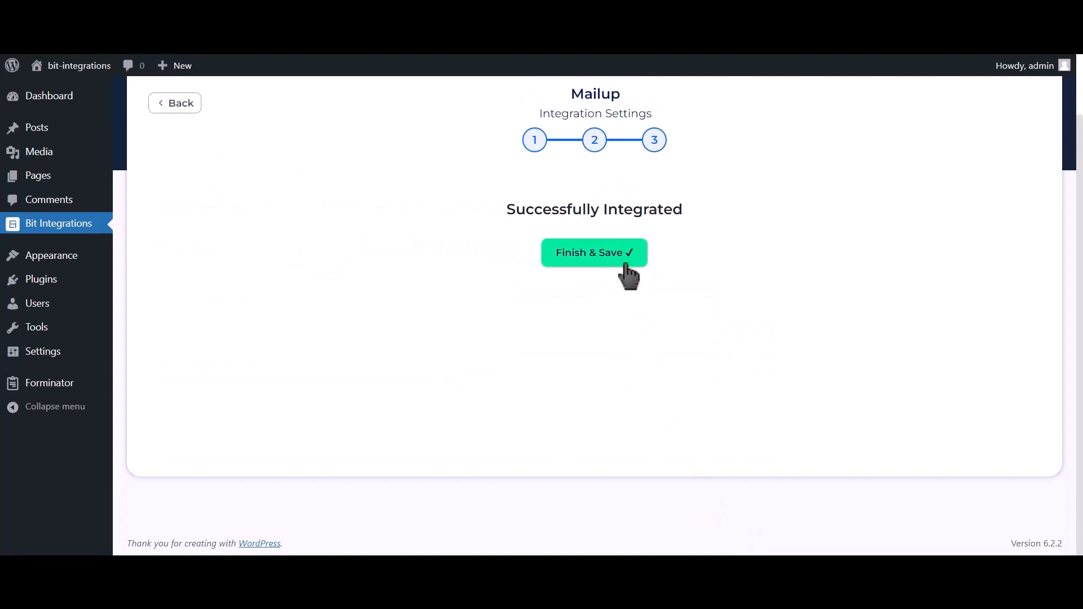
{"action": "left_click", "coordinate": [614, 267]}
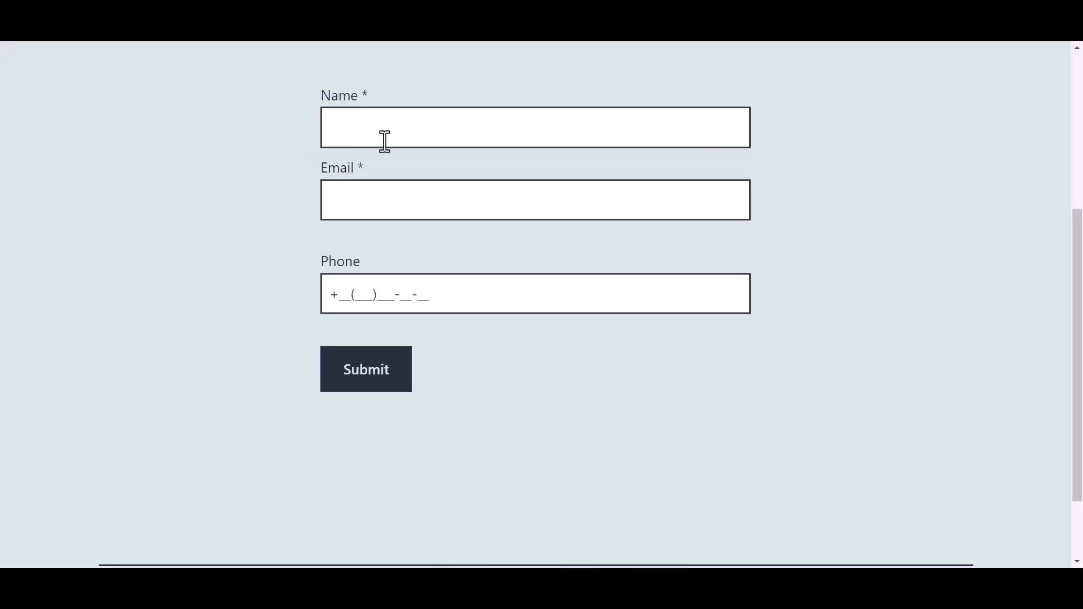
Step: On the published test form, fill in the name as Bit Integrations
{"action": "left_click", "coordinate": [406, 129]}
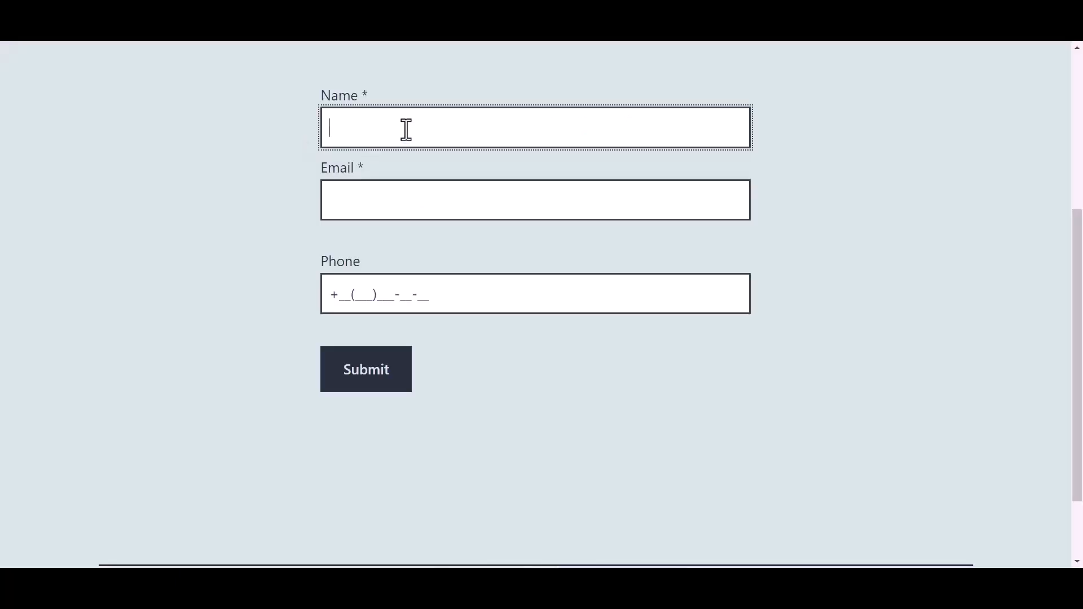
{"action": "type", "text": "Bit In"}
{"action": "type", "text": "teg"}
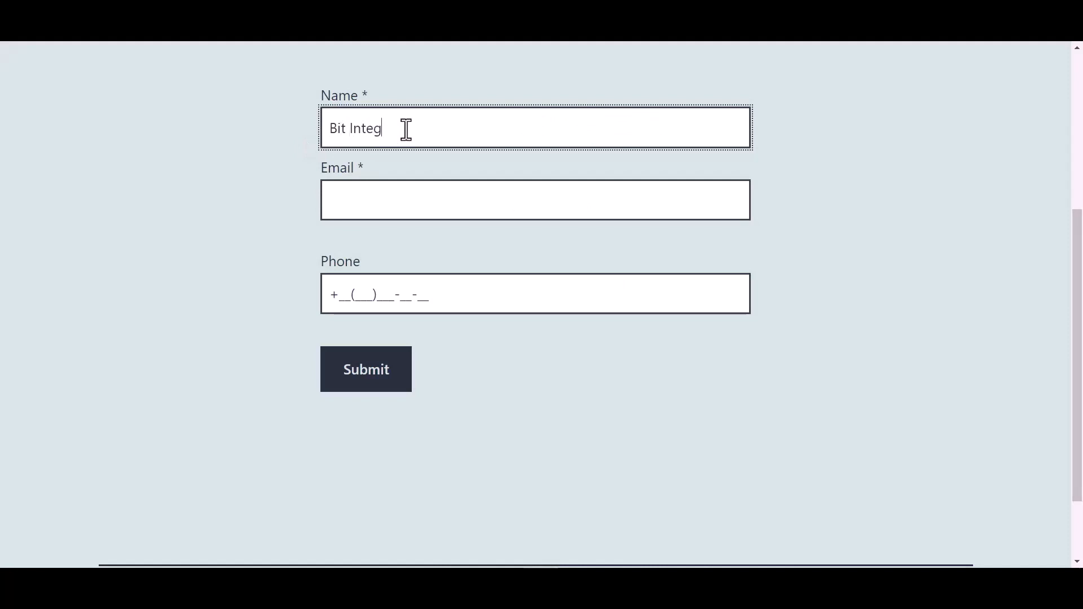
{"action": "type", "text": "rations"}
Step: Fill in the contact's email address in the Email field of the test form
{"action": "left_click", "coordinate": [371, 204]}
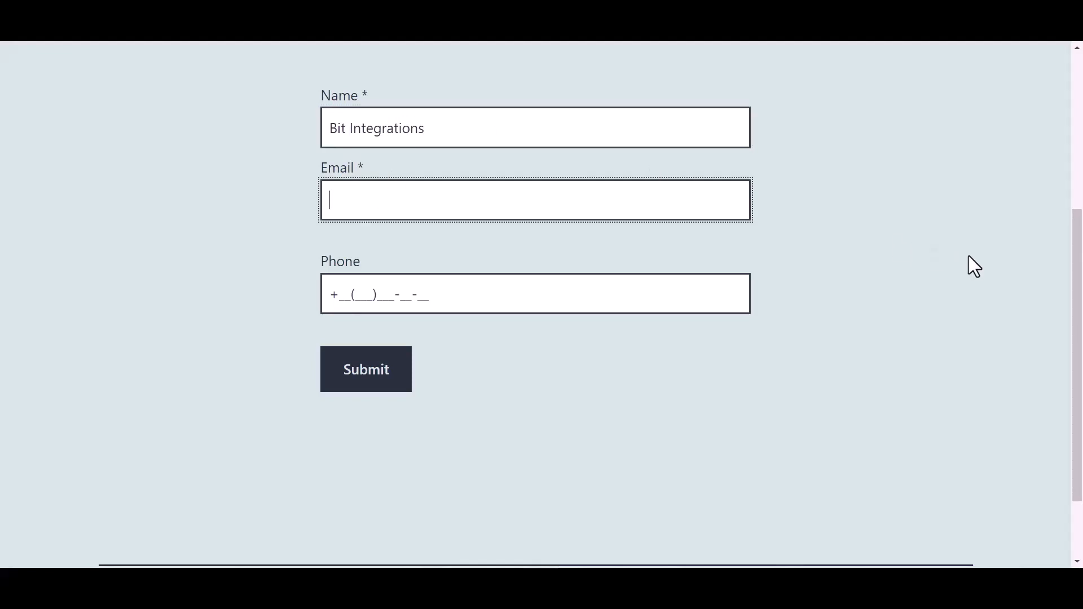
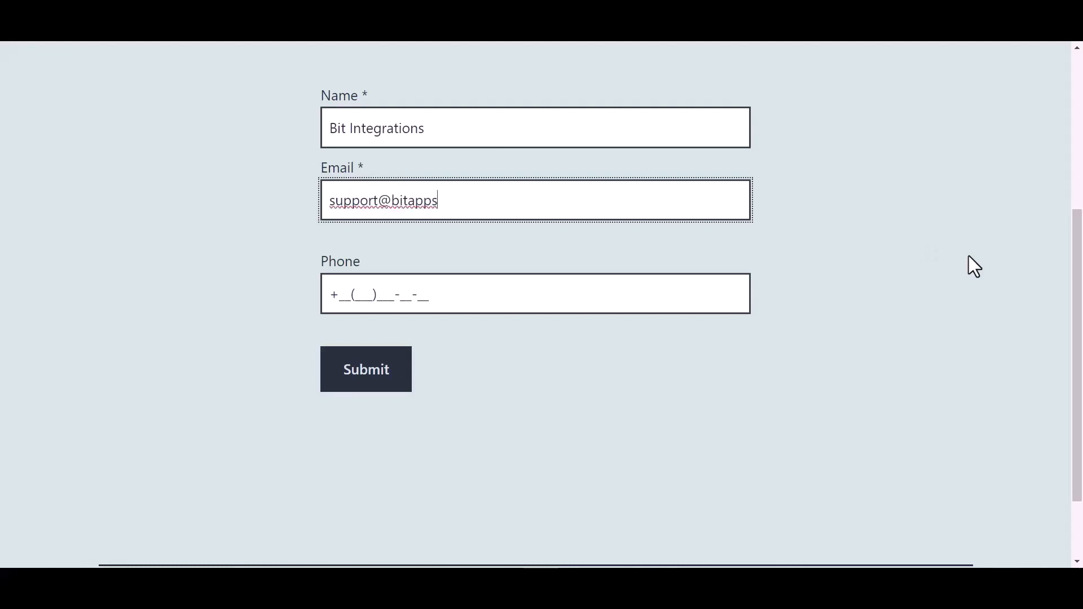
Step: Fill in the contact's phone number on the test form and submit the form
{"action": "left_click", "coordinate": [417, 294]}
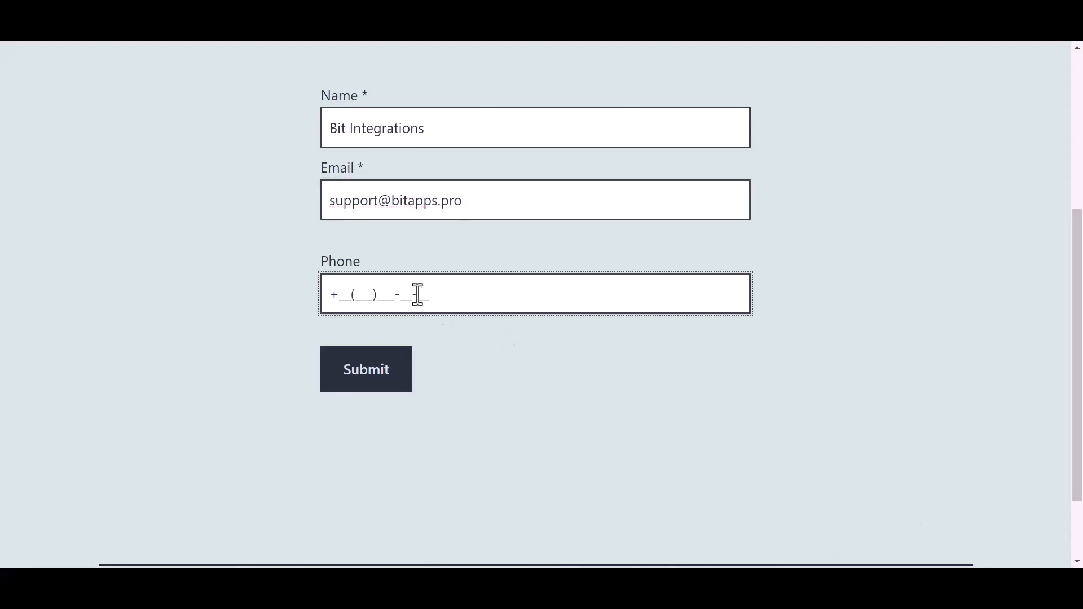
{"action": "type", "text": "44(455)566-6_-__"}
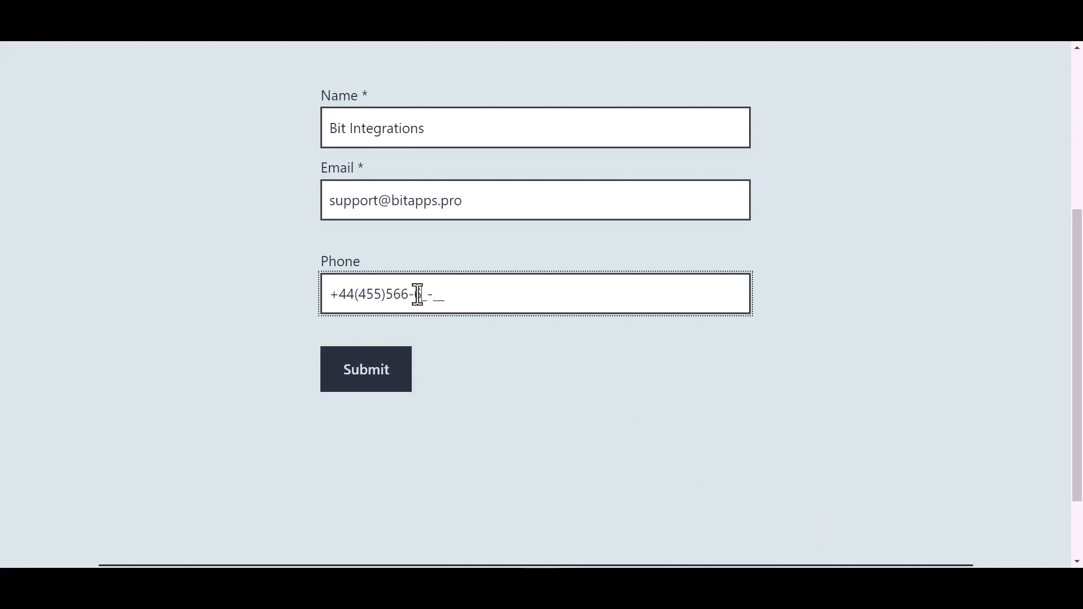
{"action": "left_click", "coordinate": [375, 380]}
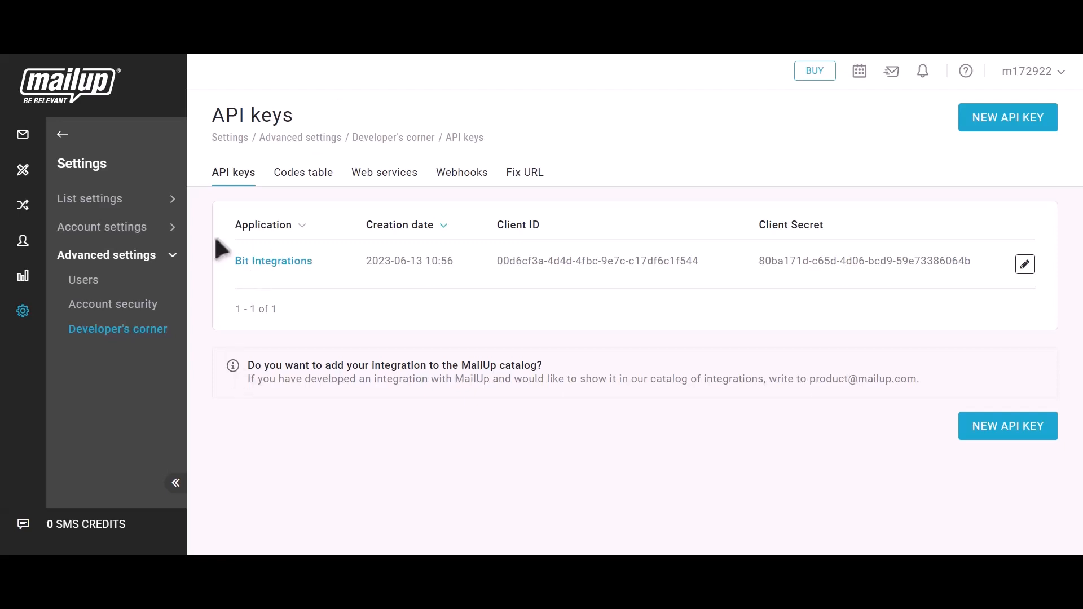
Step: In MailUp, open the subscribed email recipients and check the submitted contact's email address and last name
{"action": "left_click", "coordinate": [62, 136]}
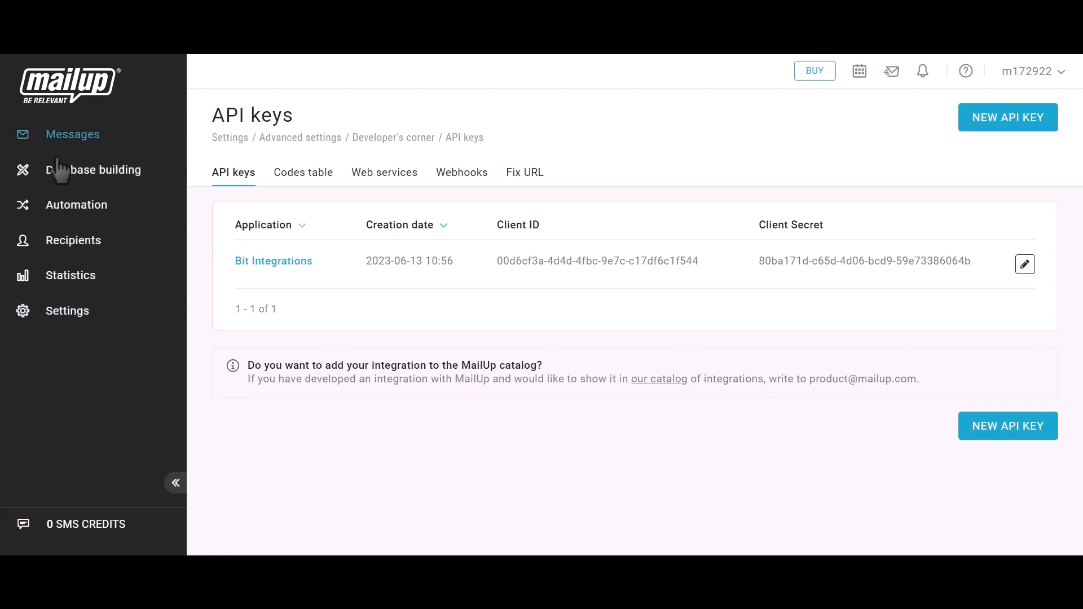
{"action": "left_click", "coordinate": [68, 248]}
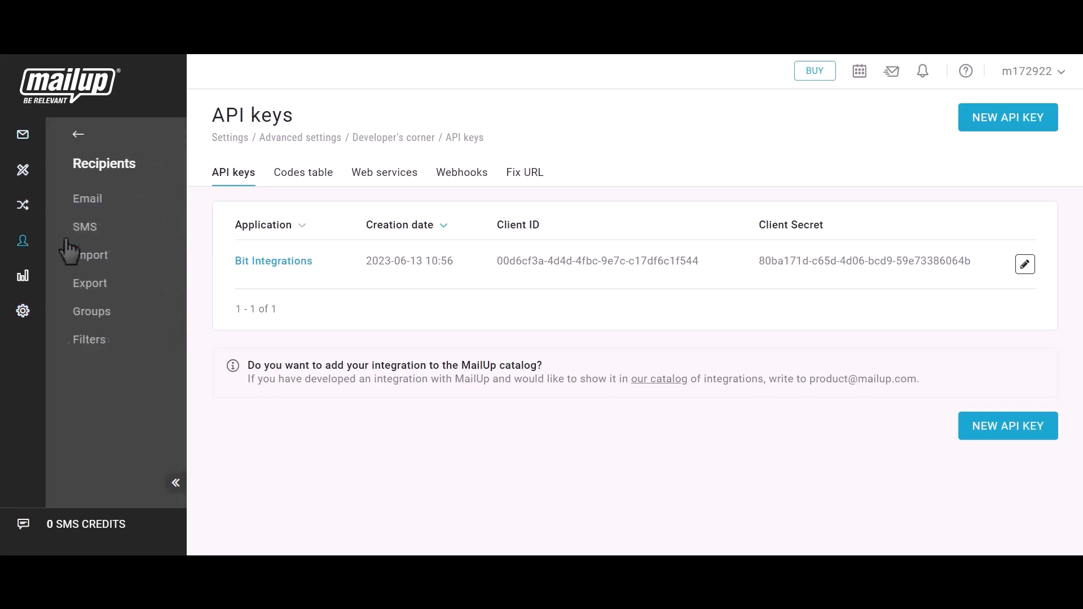
{"action": "left_click", "coordinate": [78, 205]}
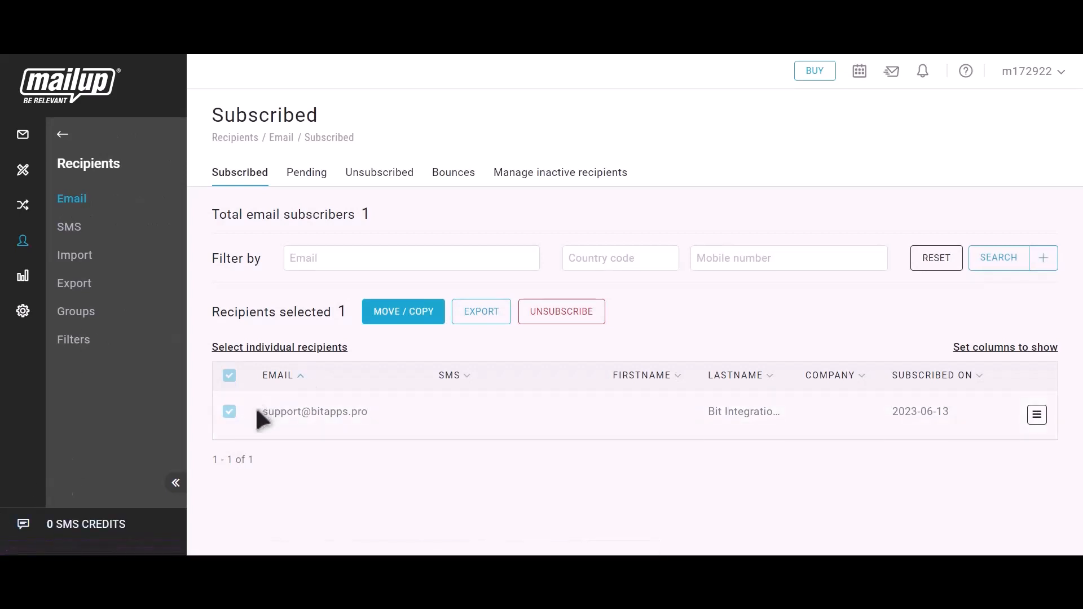
{"action": "left_click_drag", "start_coordinate": [259, 412], "coordinate": [361, 410]}
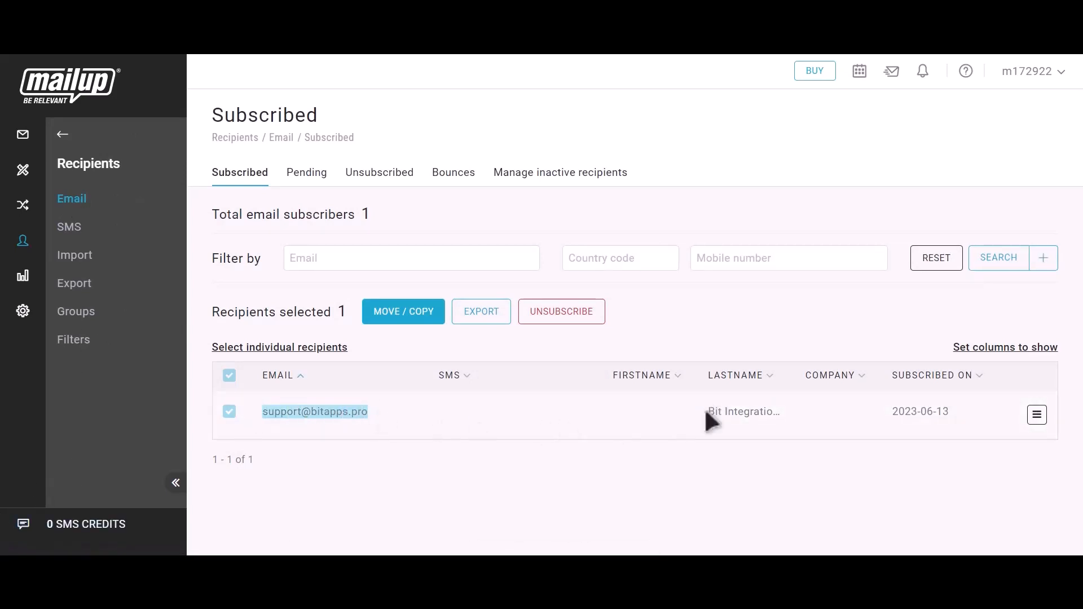
{"action": "left_click_drag", "start_coordinate": [707, 411], "coordinate": [789, 414]}
{"action": "left_click", "coordinate": [787, 413]}
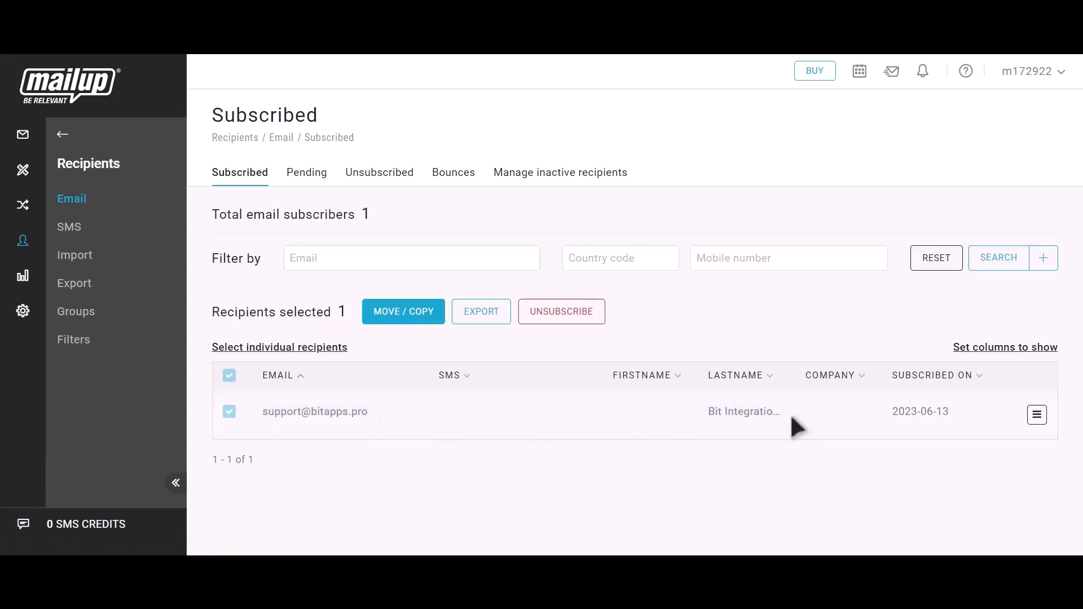